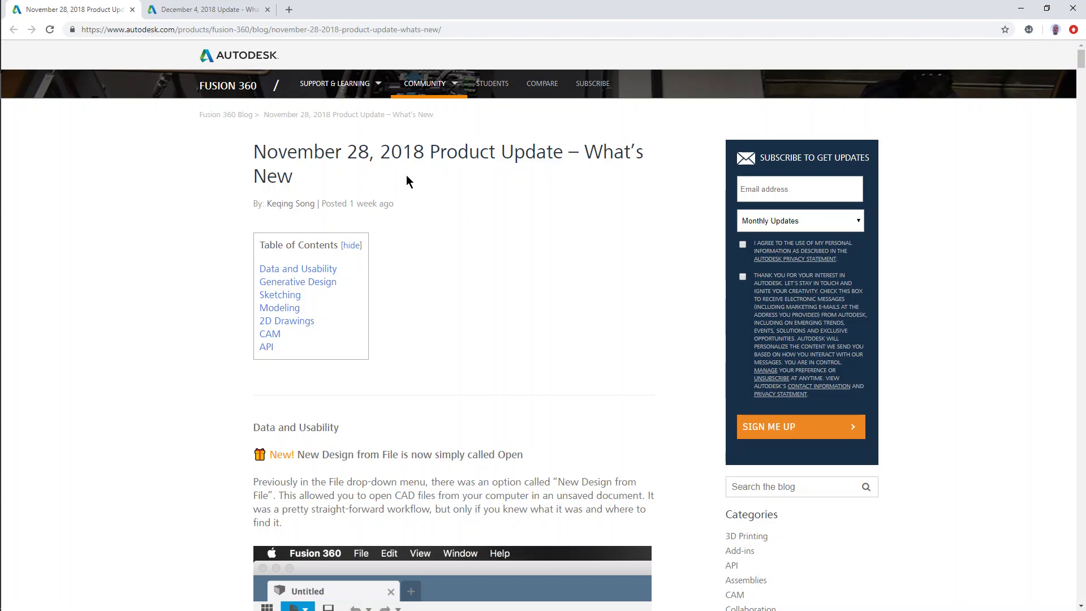
Step: Glance at the December 4 post, then scroll the November 28 post to Data and Usability
click(240, 10)
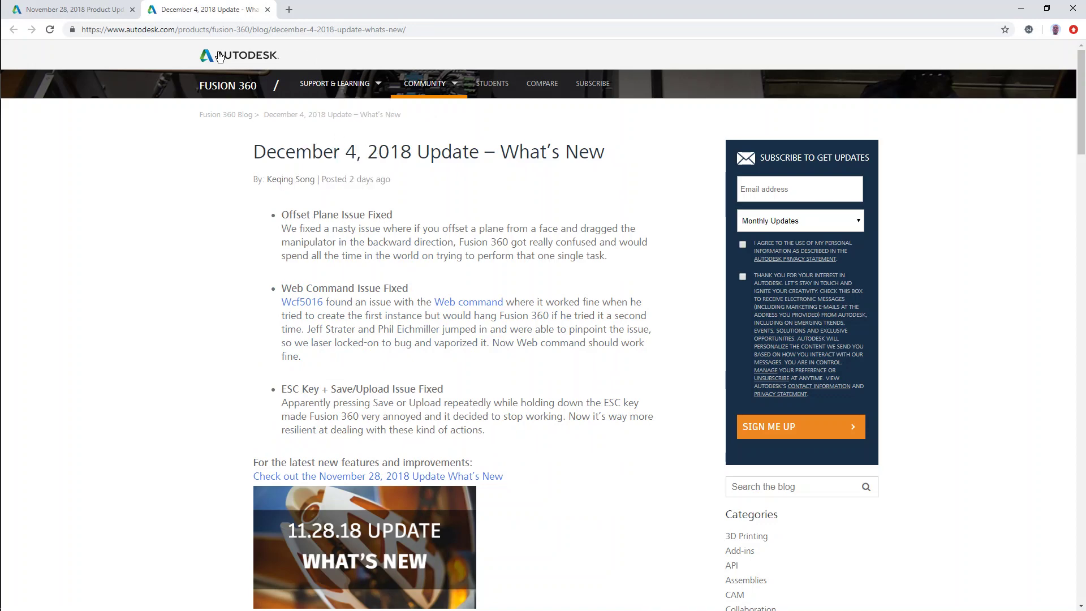
click(112, 9)
scroll(603, 244, down, 3)
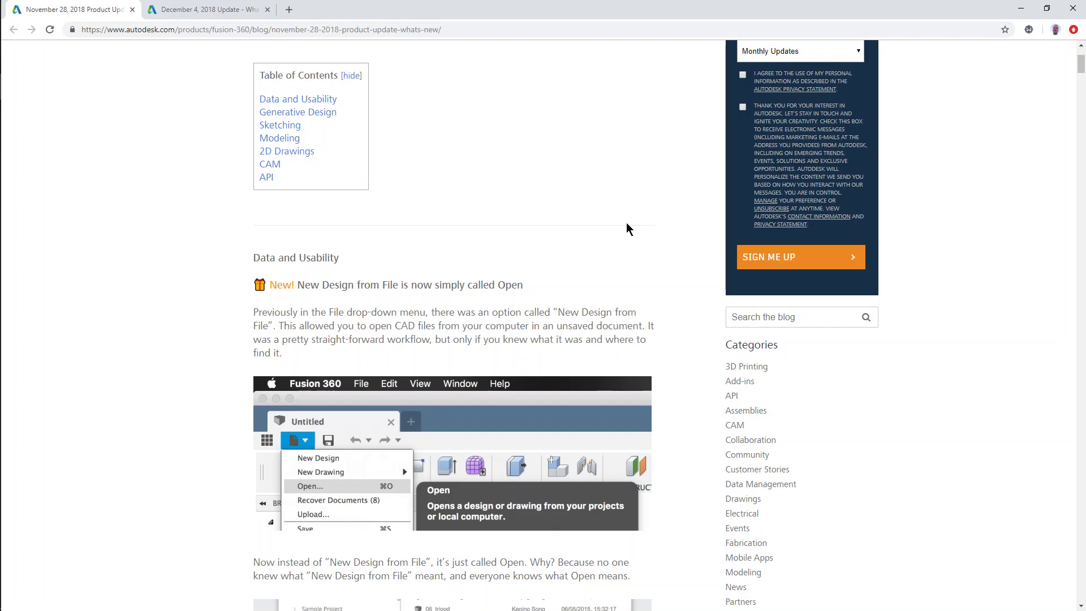
scroll(627, 228, down, 1)
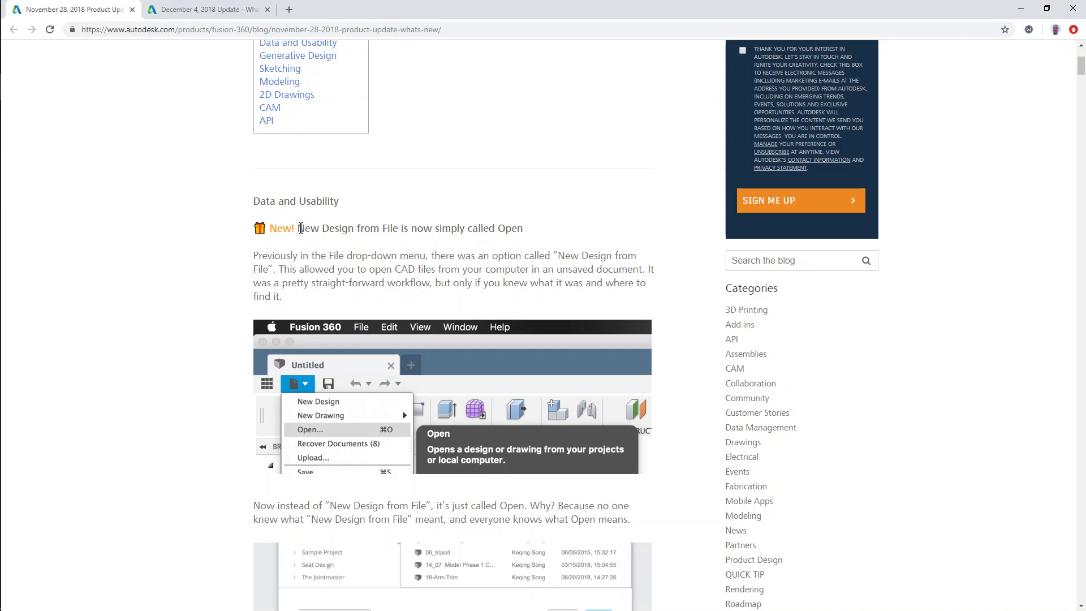
Step: Highlight 'New Design from File' and 'Open' in the heading, then switch to Fusion 360
drag(296, 228, 399, 233)
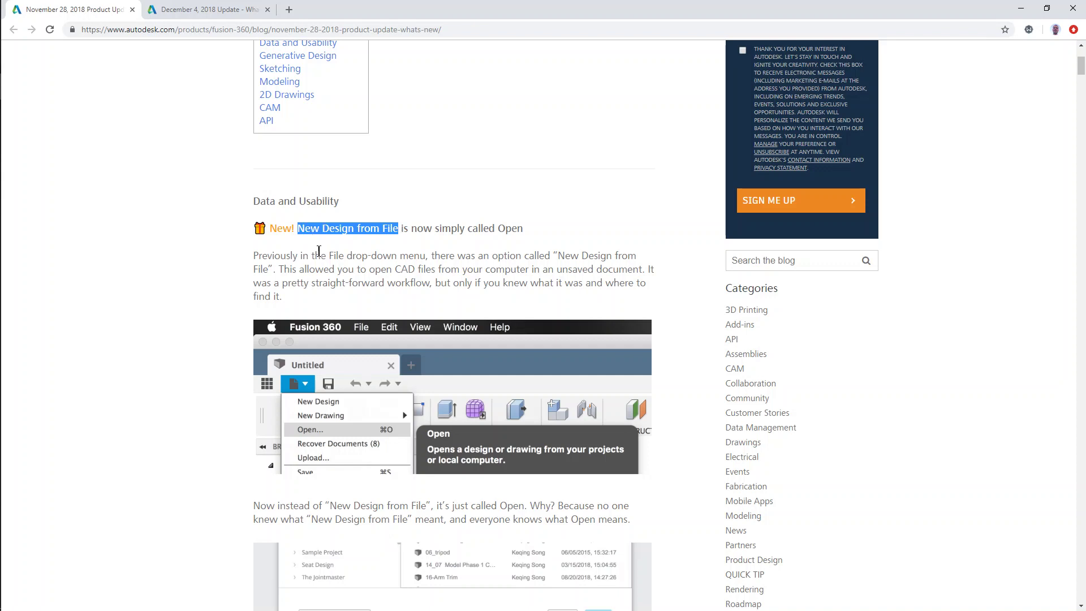
drag(498, 229, 527, 234)
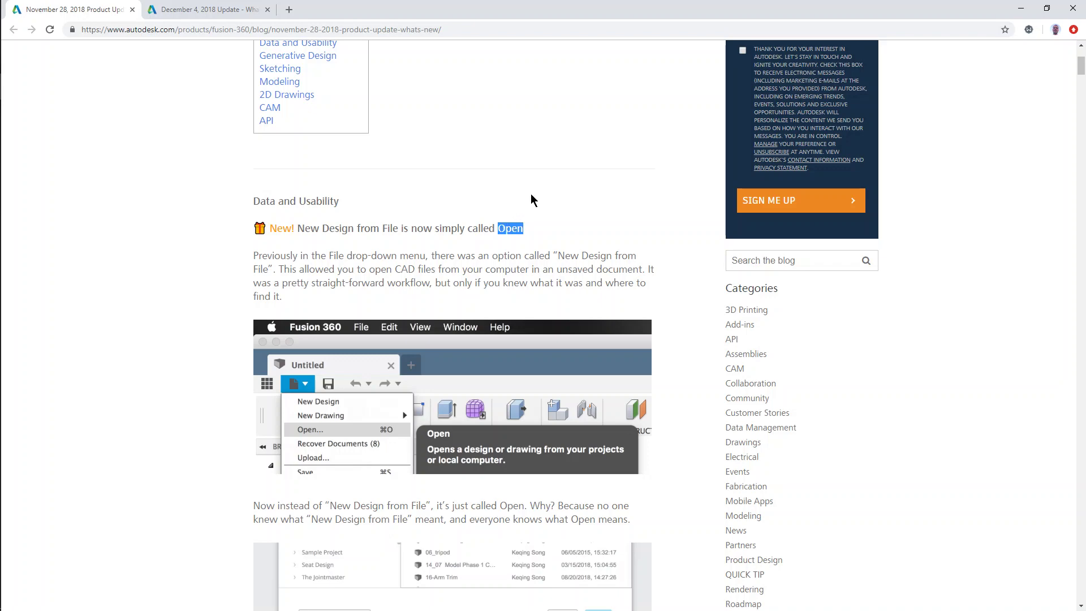
key(alt+Tab)
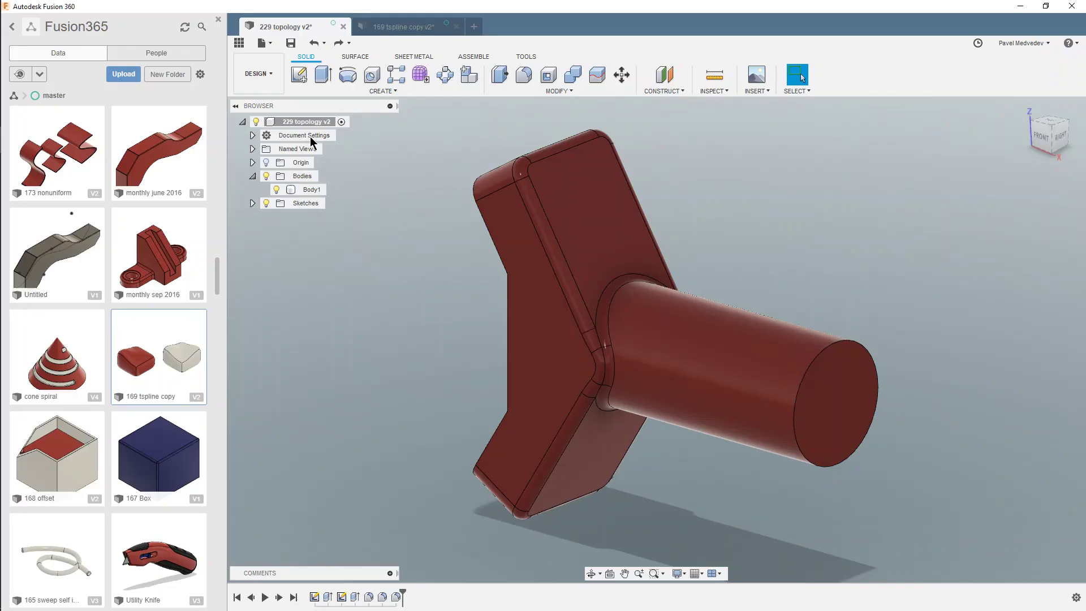
Step: Choose File > Open... to list the Fusion365 master project designs
click(265, 45)
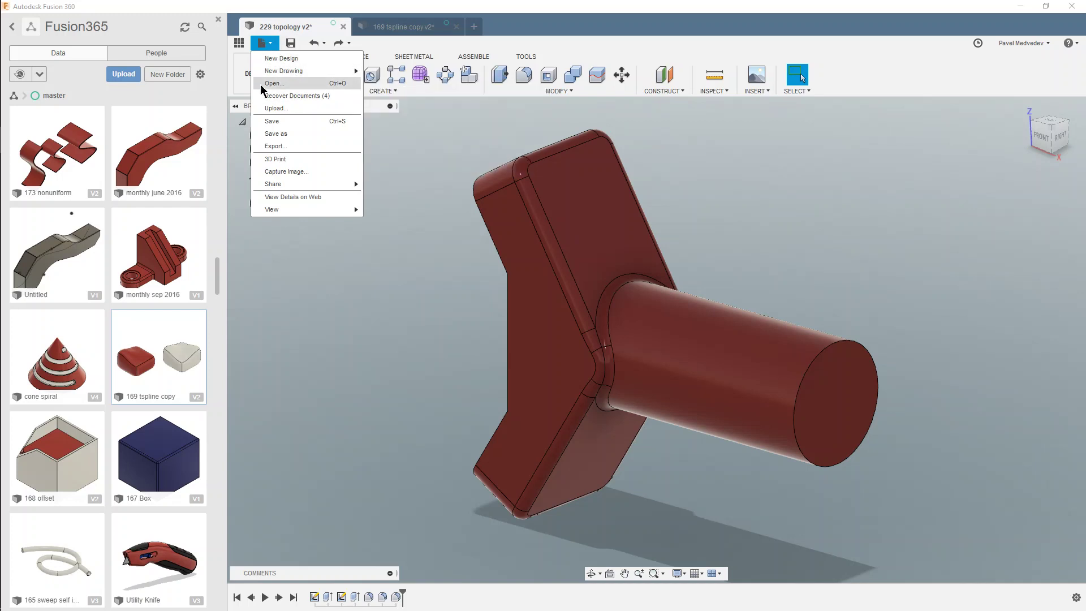
click(303, 84)
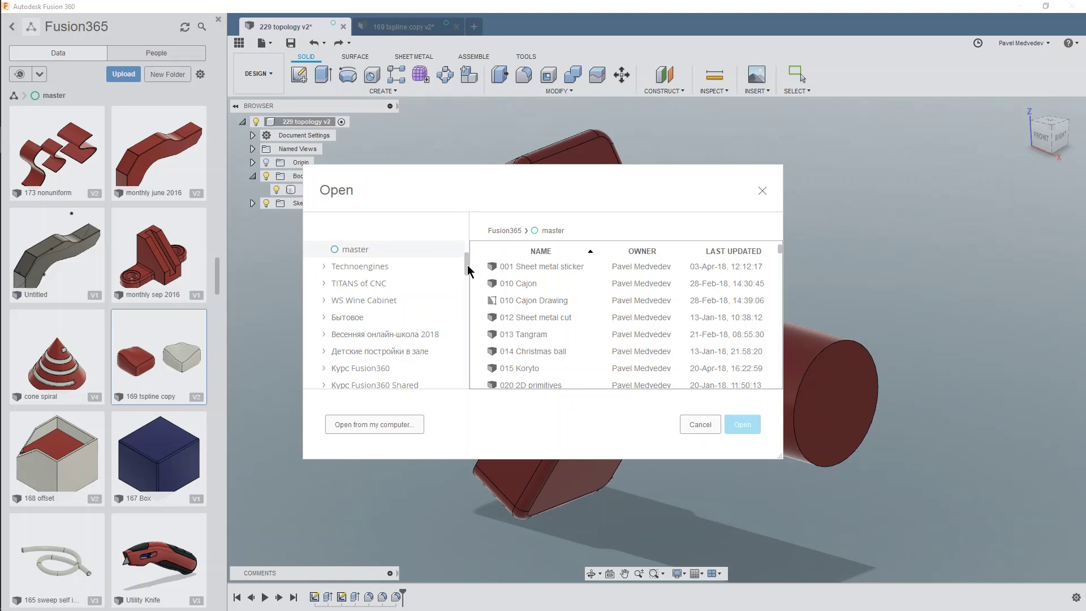
Step: Browse the local computer, check the supported file types list, and select cajon.skp
drag(467, 264, 470, 230)
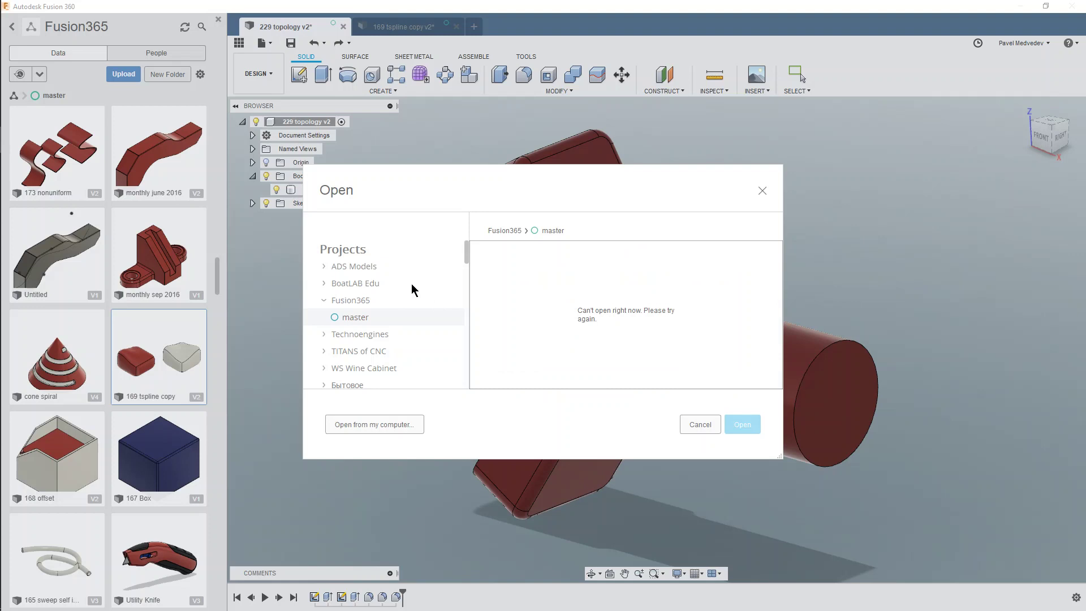
click(374, 424)
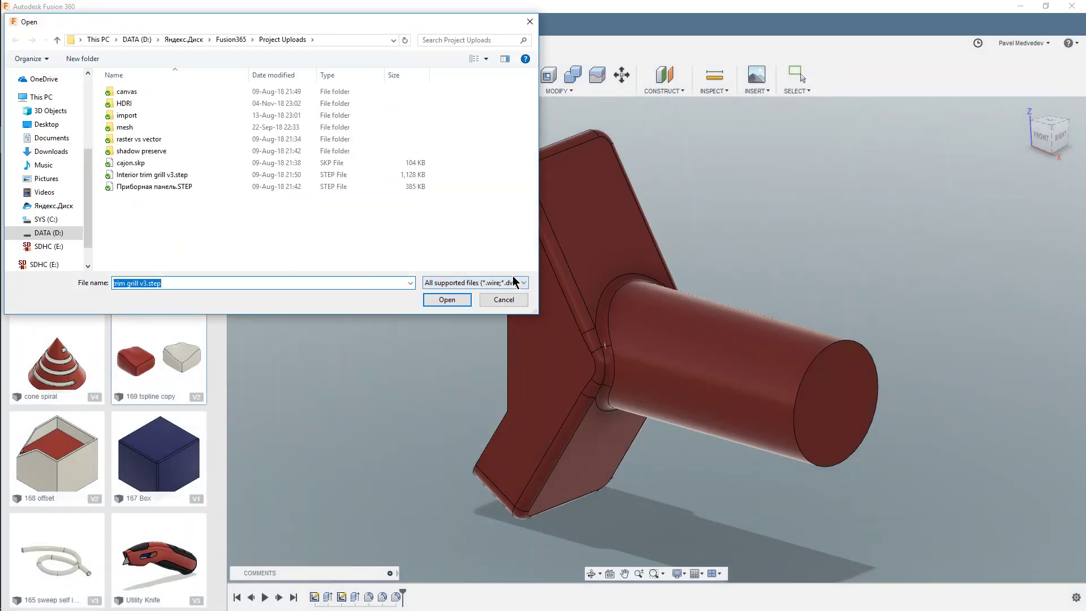
click(518, 282)
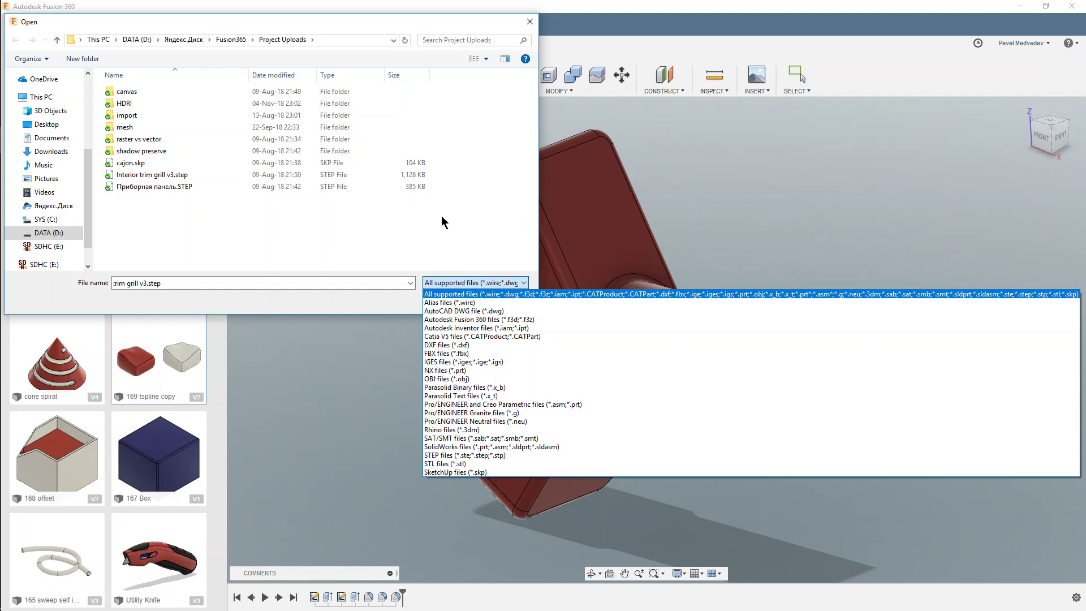
click(170, 179)
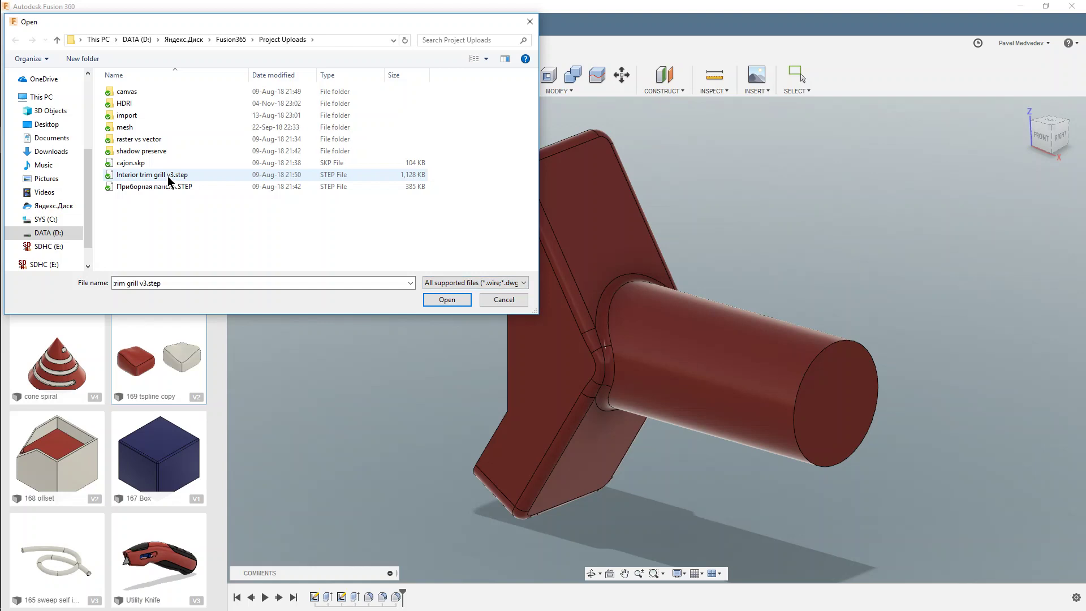
click(134, 165)
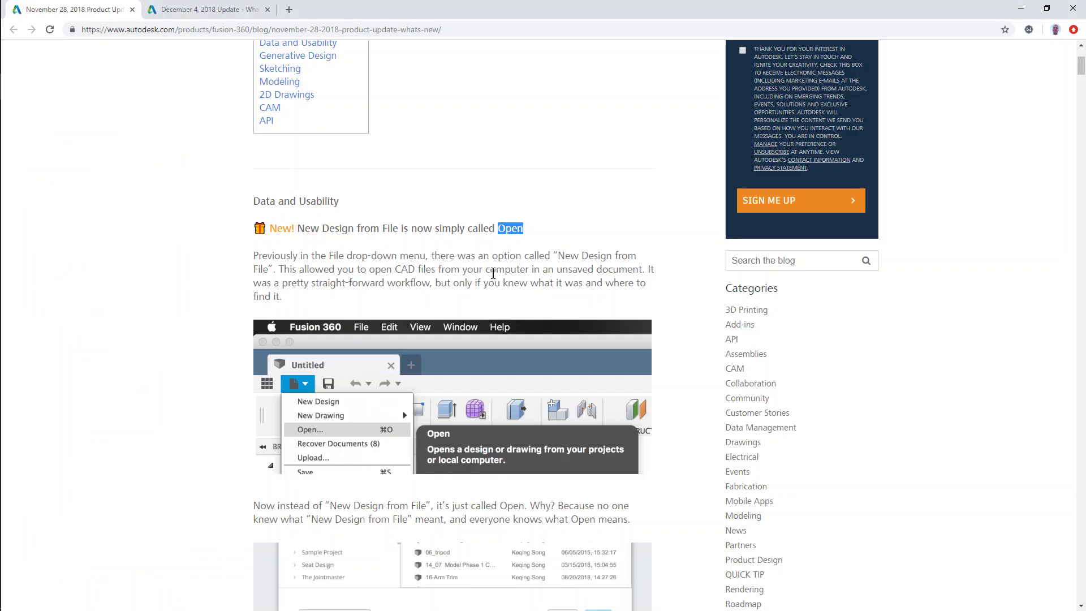
Step: Scroll the blog to the Ctrl+4–9 Visual Styles hotkeys section and switch to Fusion 360
scroll(493, 273, down, 12)
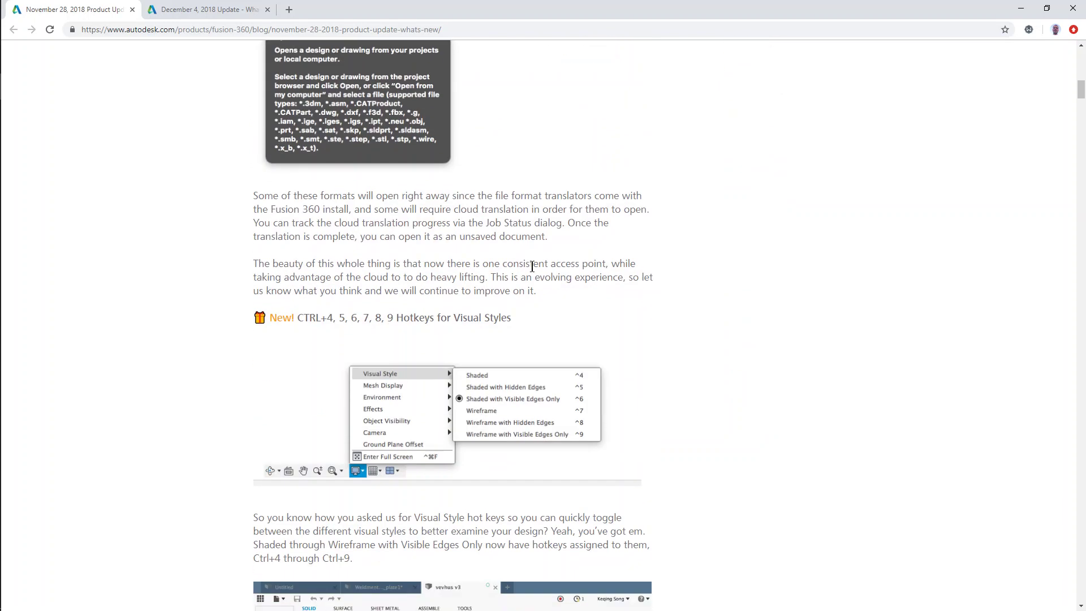
scroll(497, 246, down, 2)
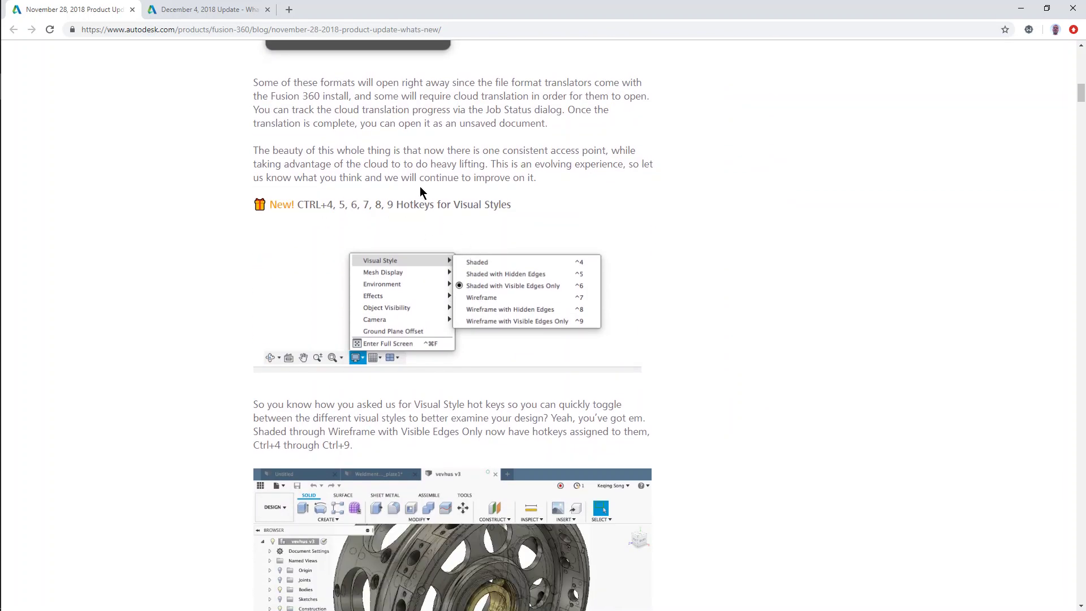
key(alt+Tab)
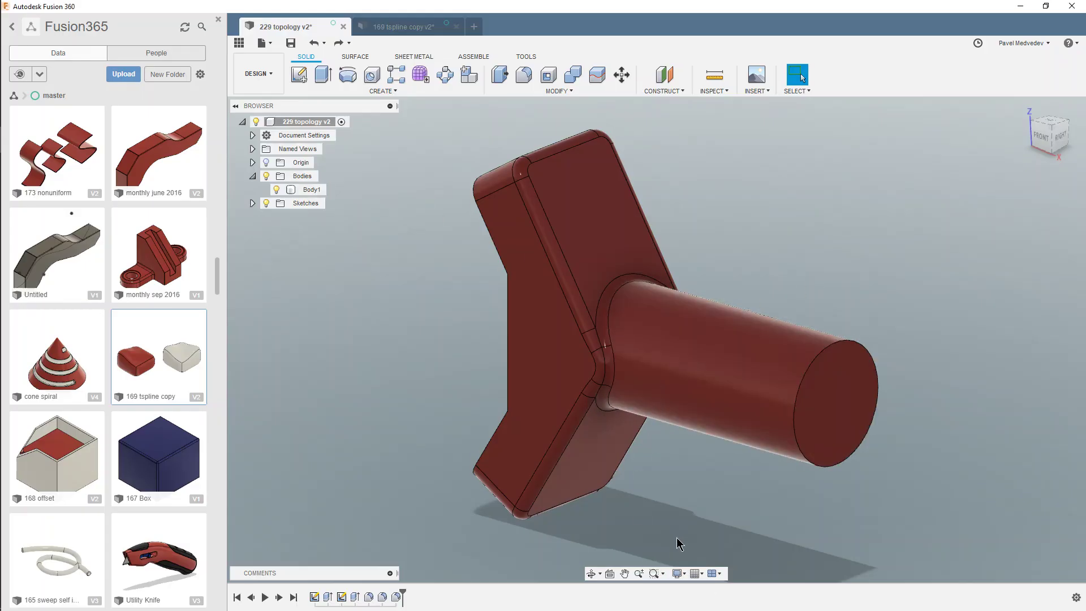
Step: Review the Visual Style options, then cycle wireframe styles with Ctrl+4, Ctrl+5 and Ctrl+6
click(681, 573)
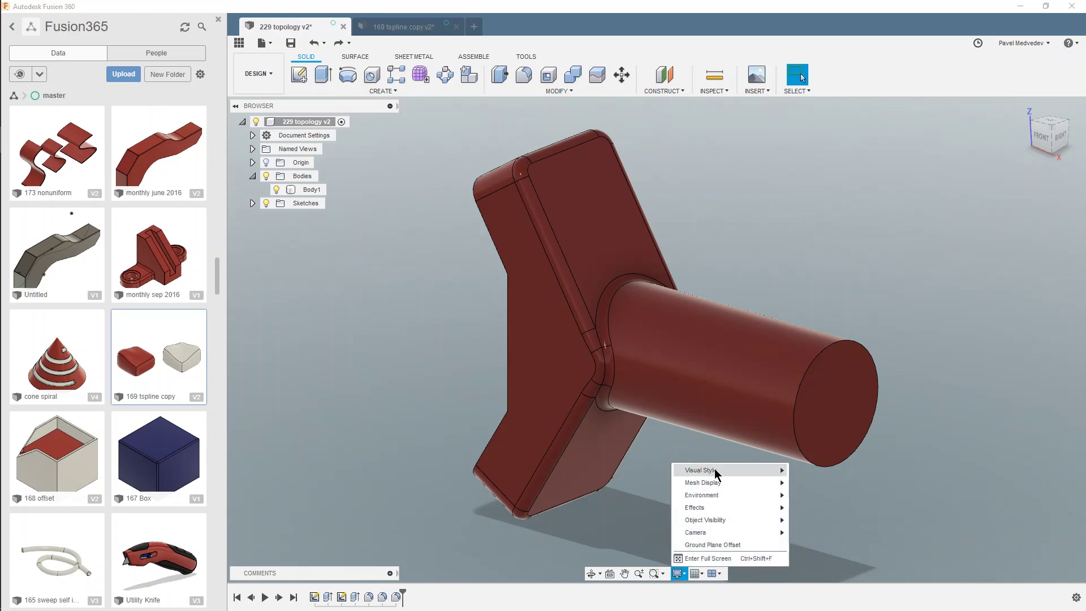
mouse_move(715, 472)
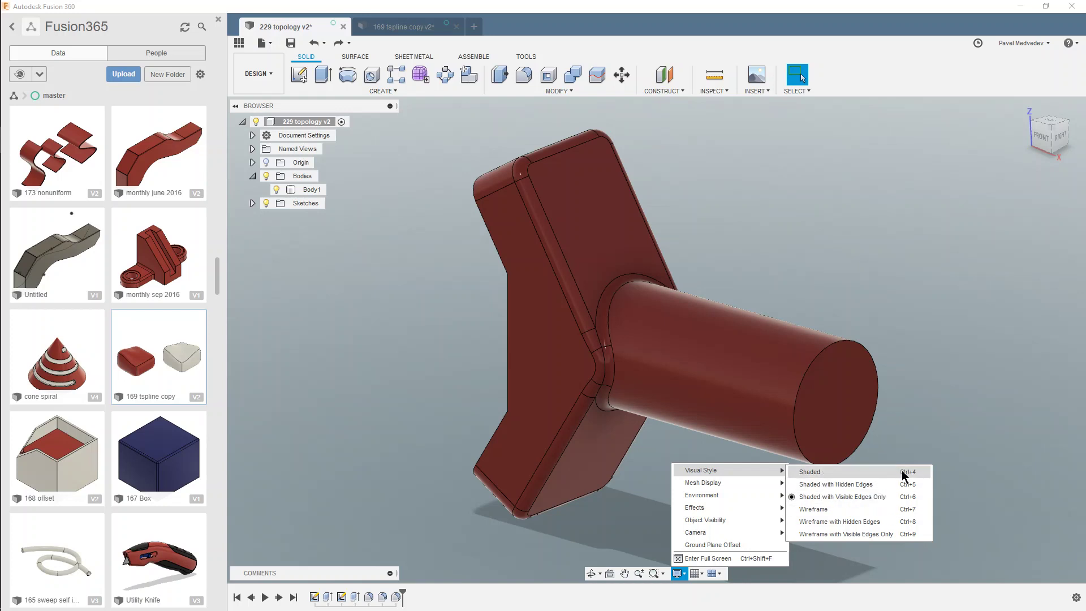
click(743, 205)
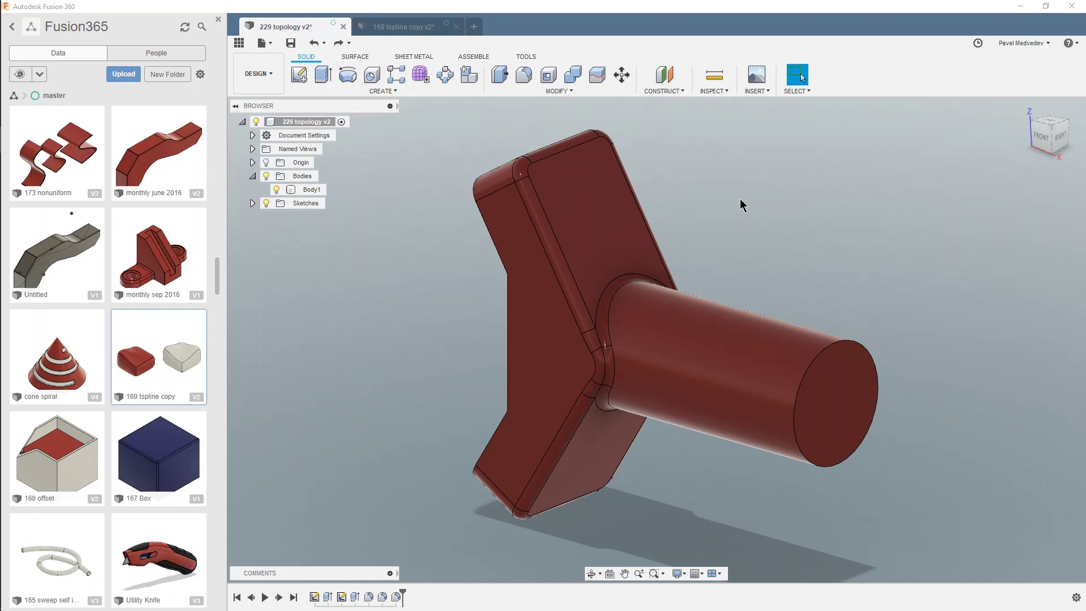
key(ctrl+4)
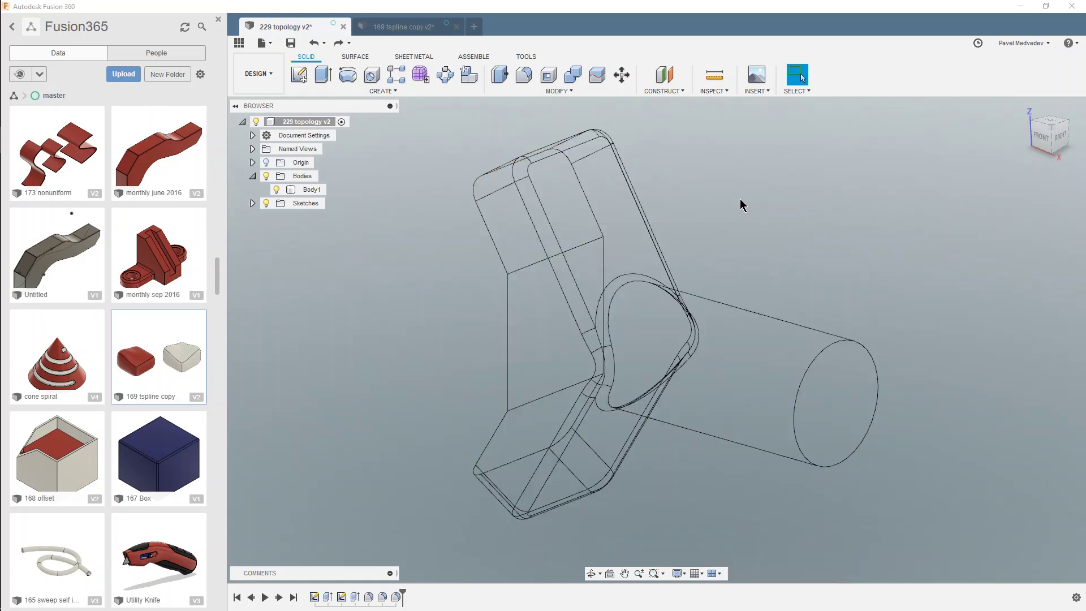
key(ctrl+5)
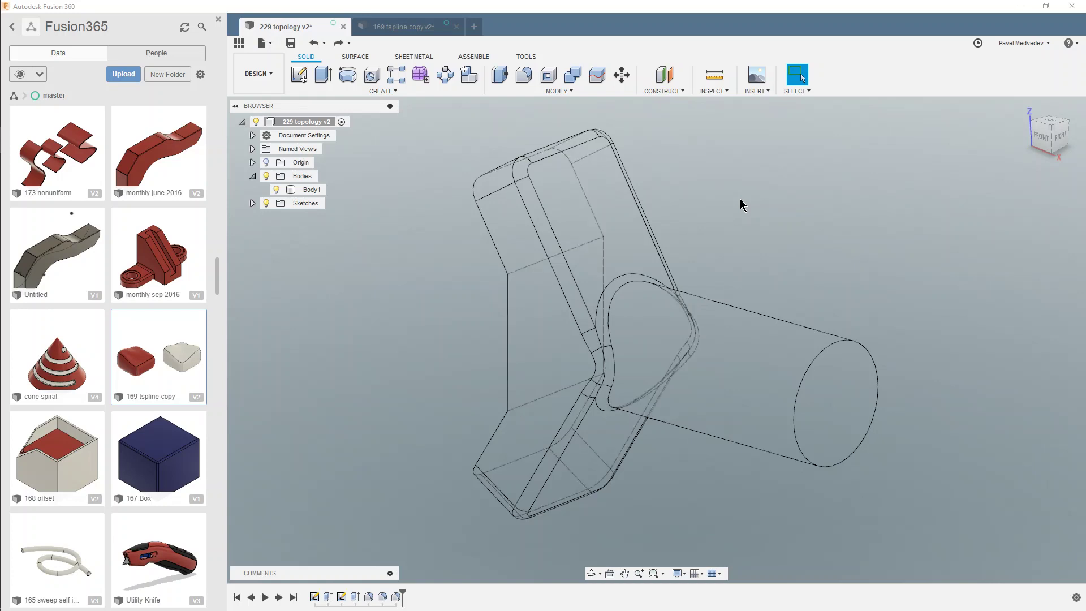
key(ctrl+6)
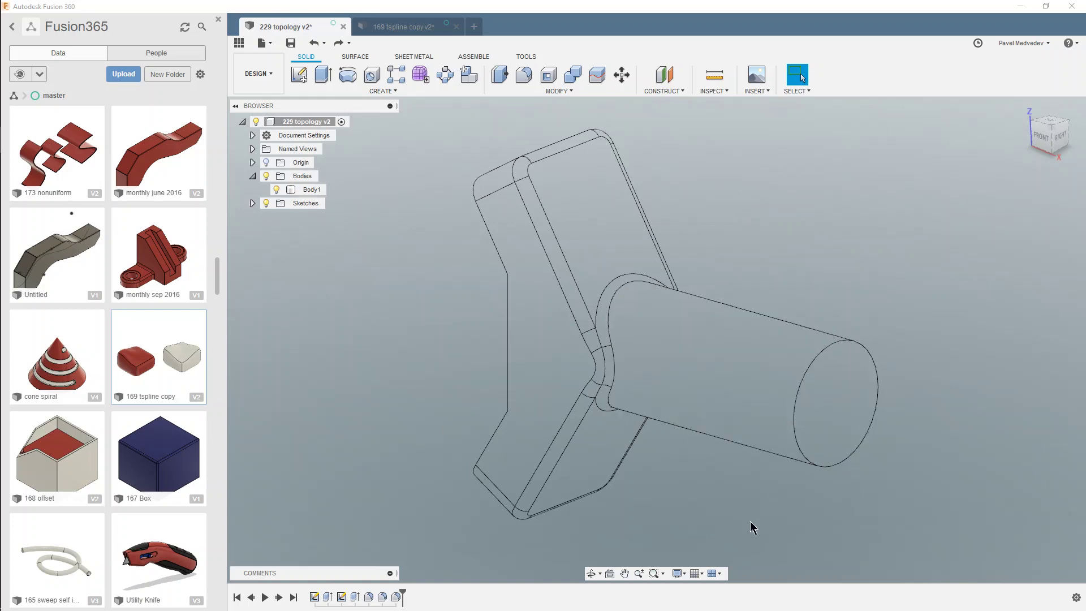
Step: Set the visual style back to Shaded with Visible Edges Only and return to Chrome
click(682, 575)
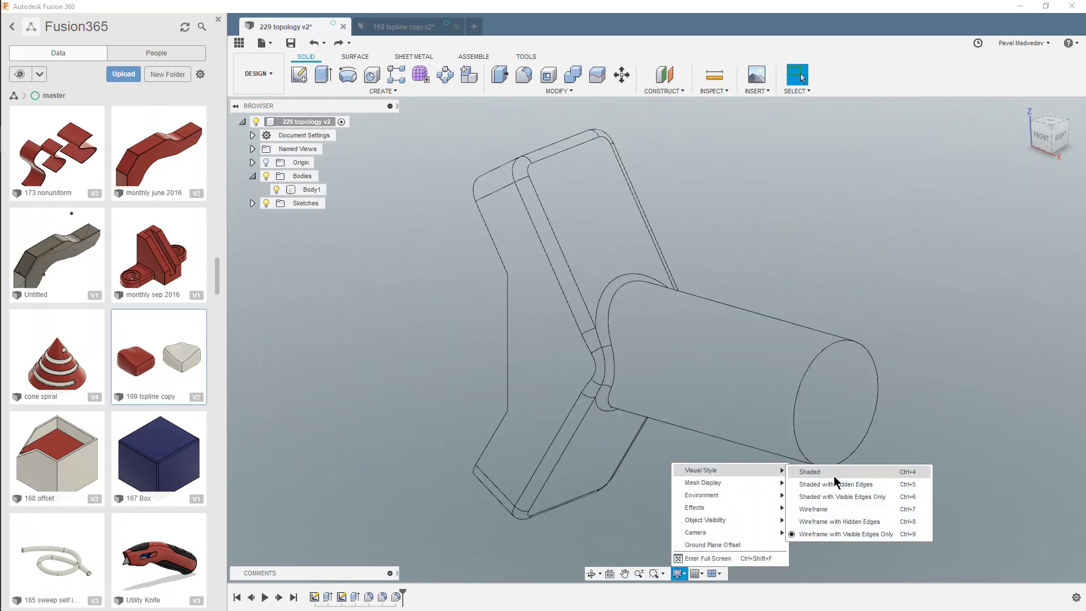
click(835, 497)
key(alt+Tab)
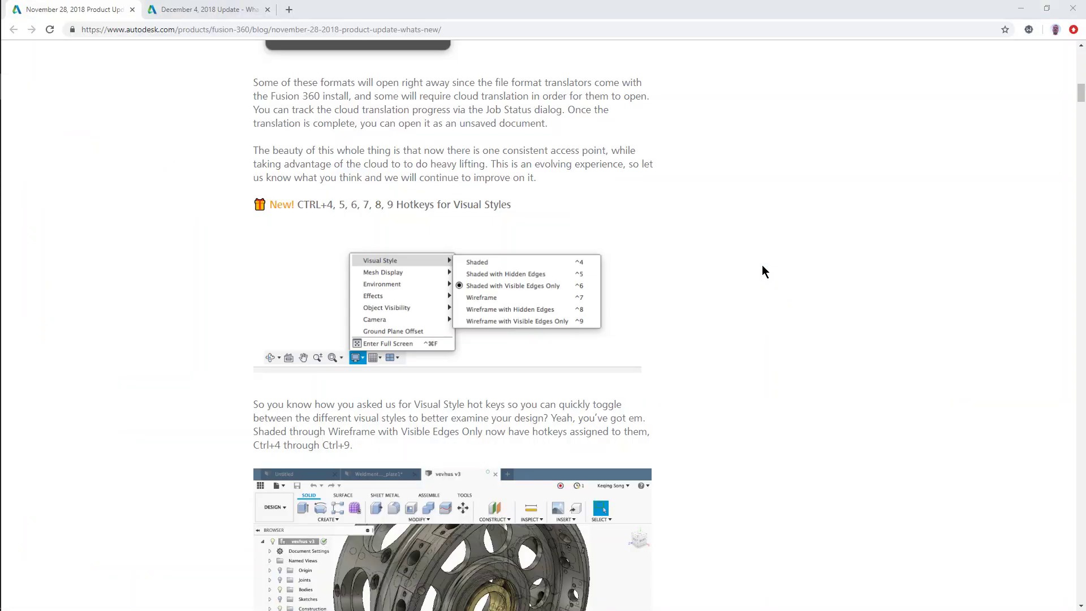
Step: Scroll to the T-Spline hotkey note and highlight the Ctrl+1 and Ctrl+3 mentions
scroll(738, 270, down, 3)
scroll(738, 272, down, 3)
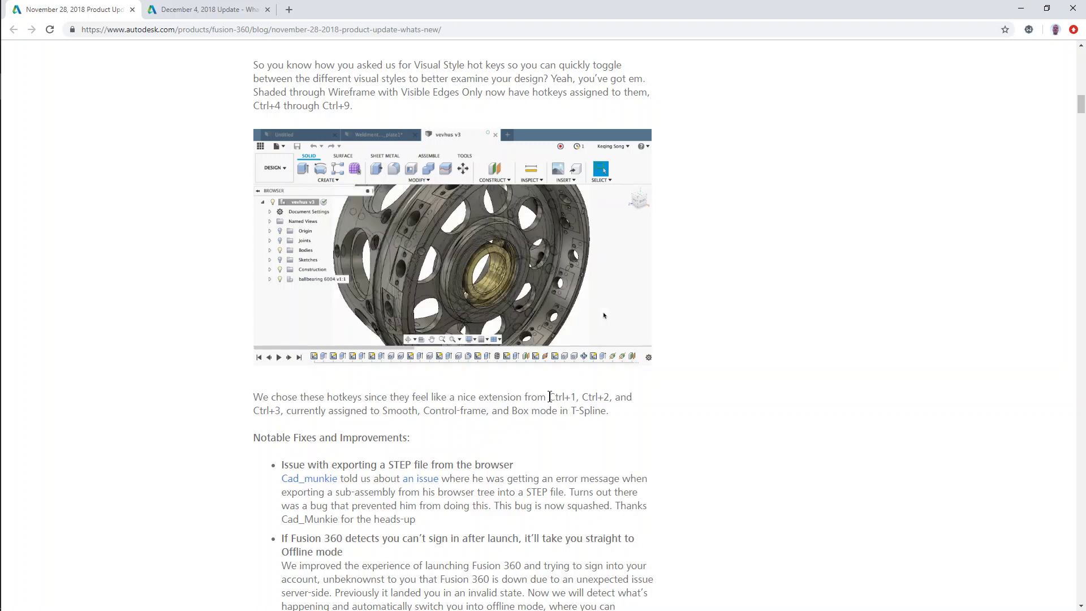
drag(548, 397, 559, 397)
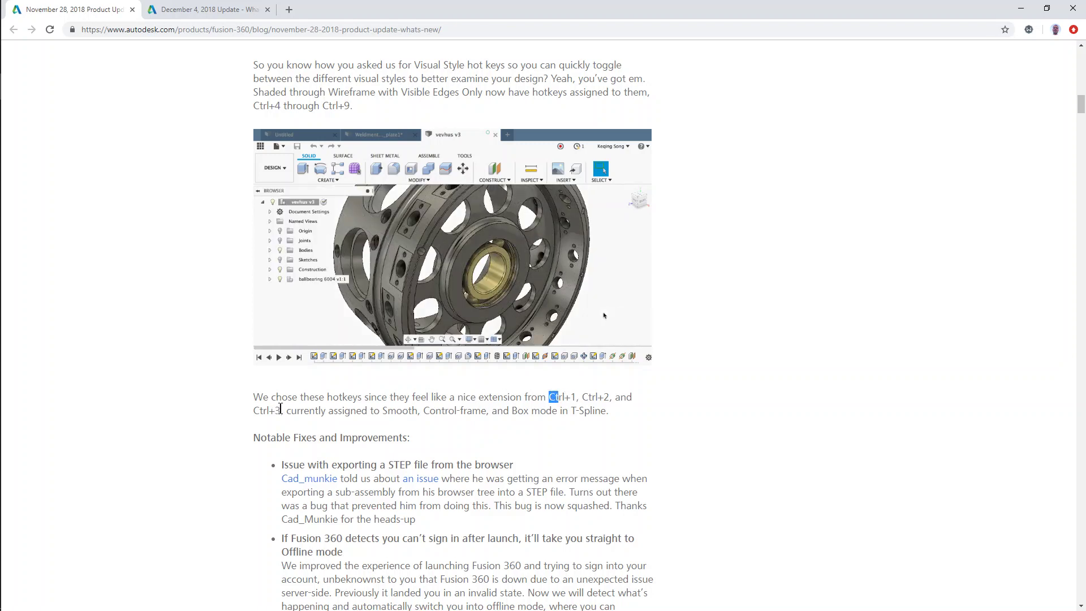
drag(280, 409, 254, 409)
click(301, 411)
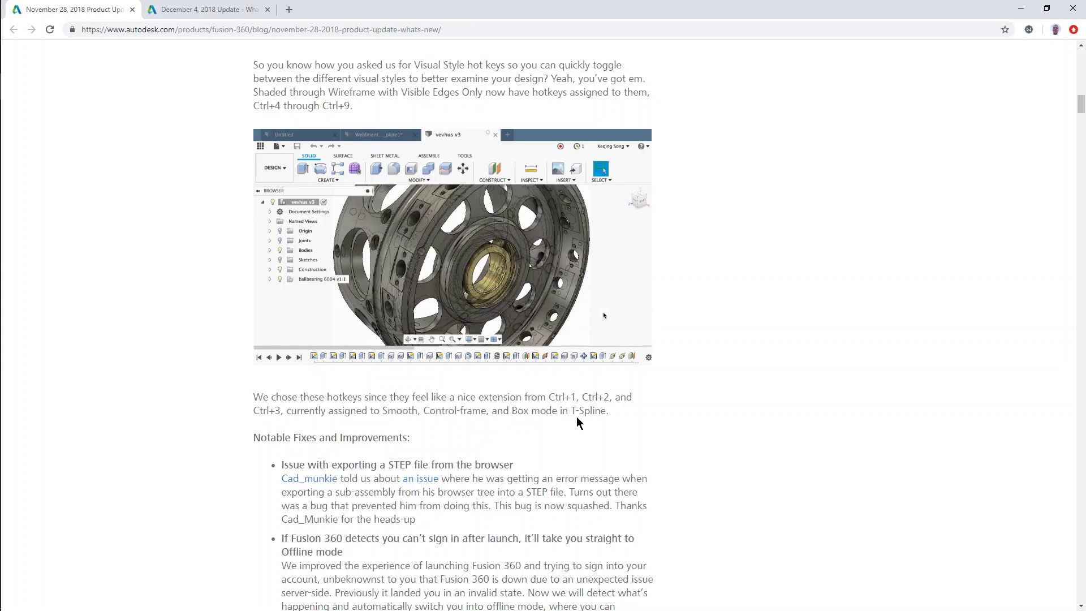
Step: Highlight 'T-Spline' in the note, then bring up the '169 tspline copy v2' design in Fusion 360
drag(570, 410, 606, 411)
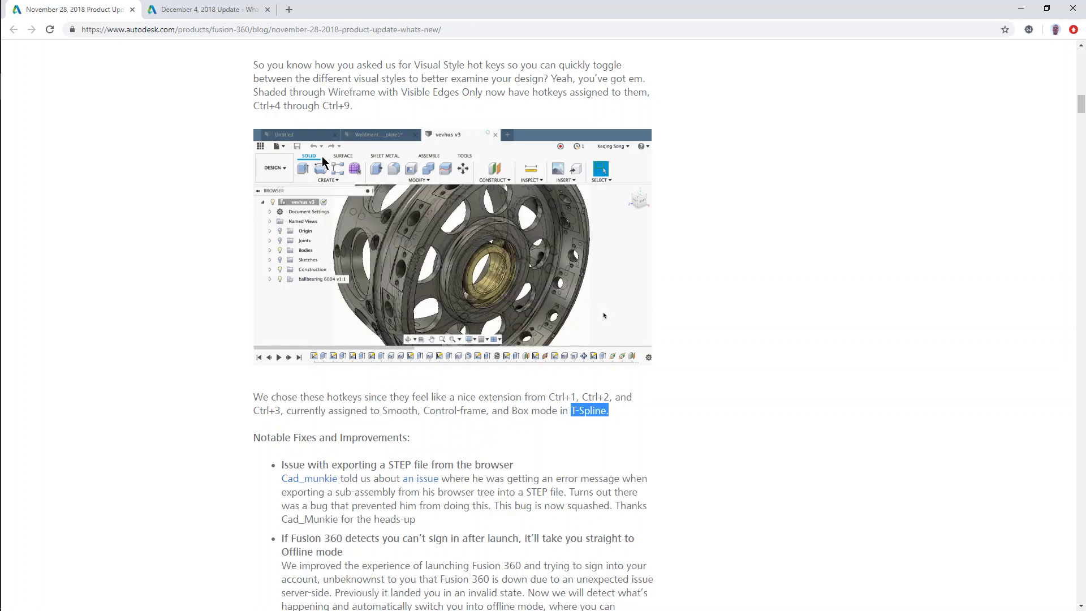
key(alt+Tab)
click(394, 26)
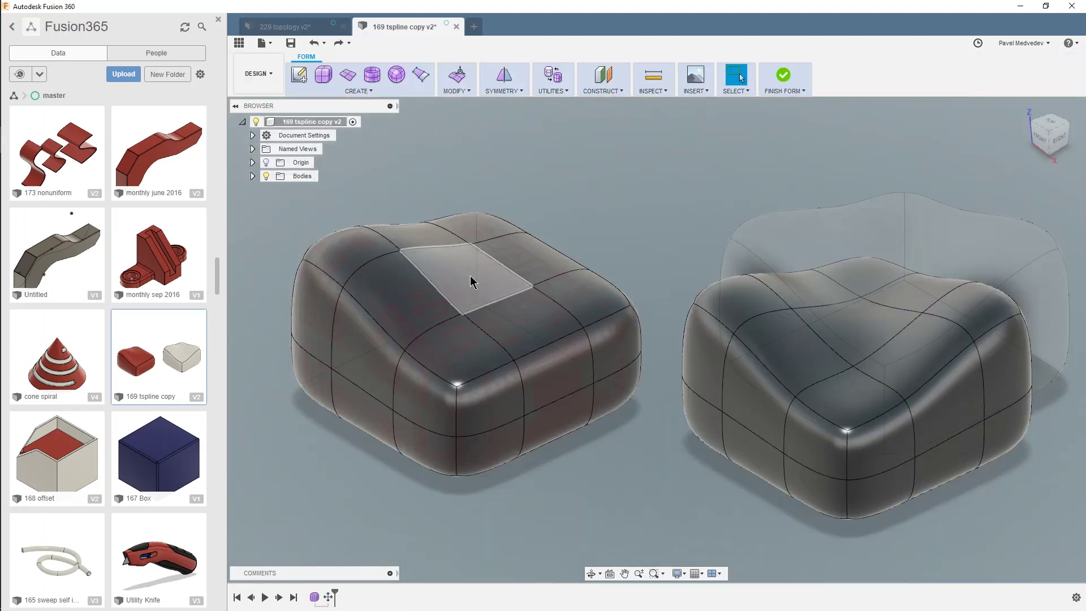
Step: Select the left body's top face and check Utilities > Display Mode without applying
click(445, 274)
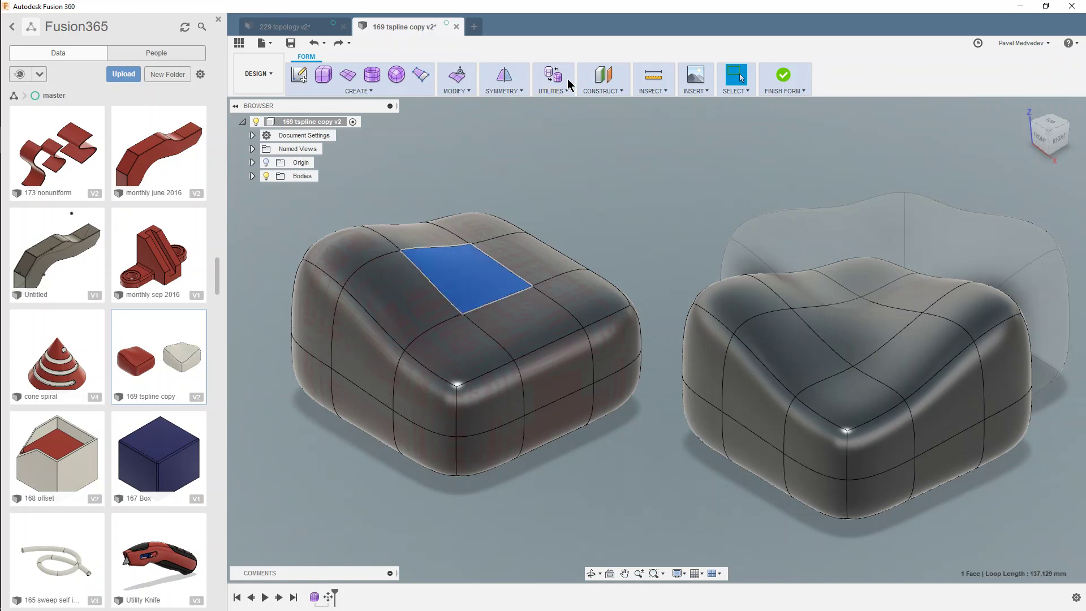
click(555, 88)
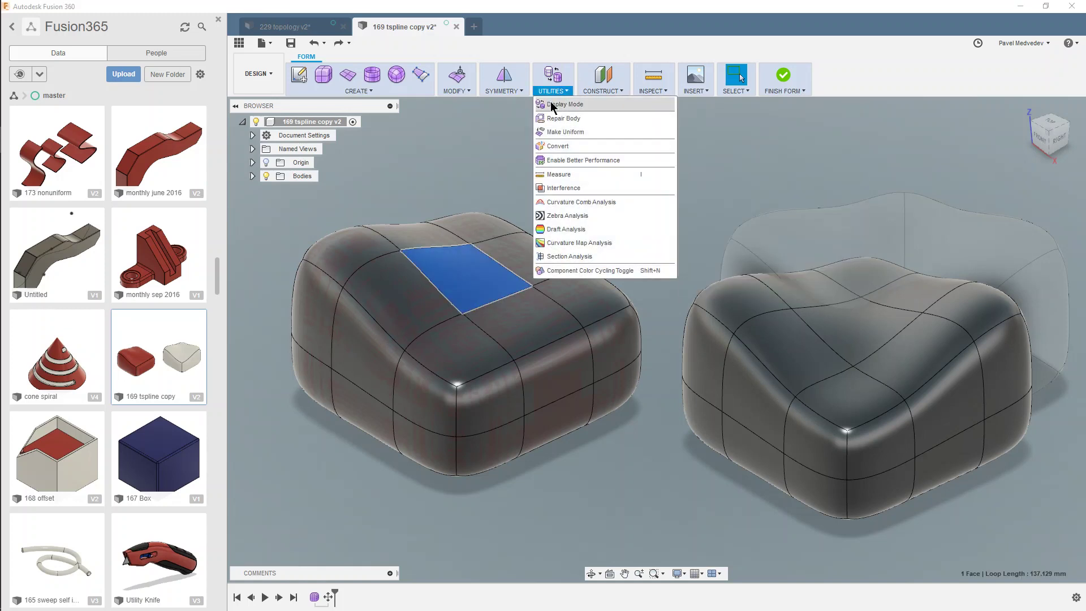
click(588, 107)
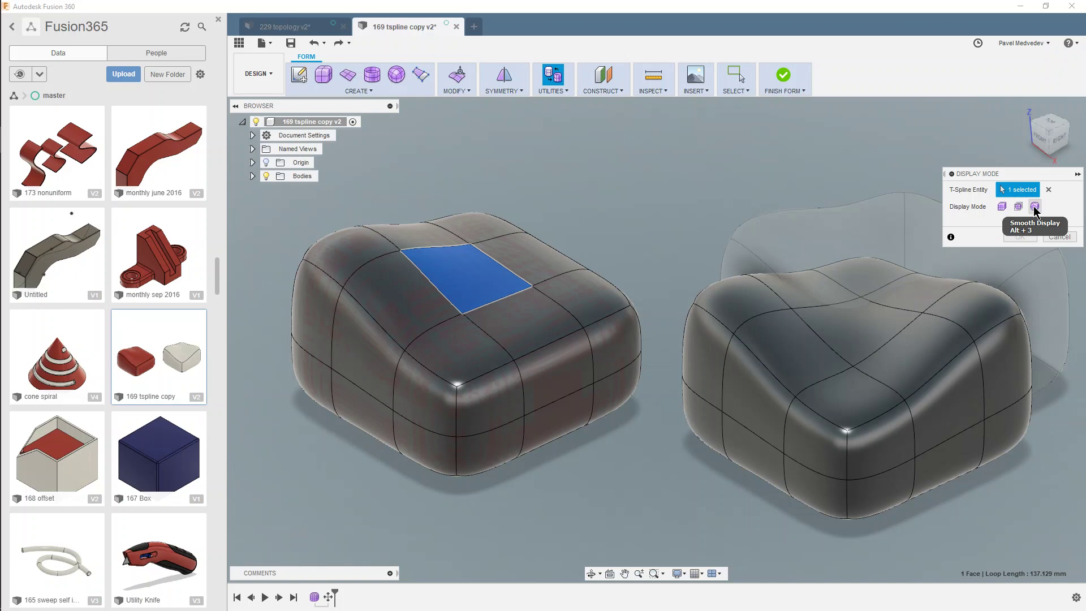
click(1059, 236)
Step: Cycle the left body through box, control-frame and smooth display, then return to Chrome
key(alt+1)
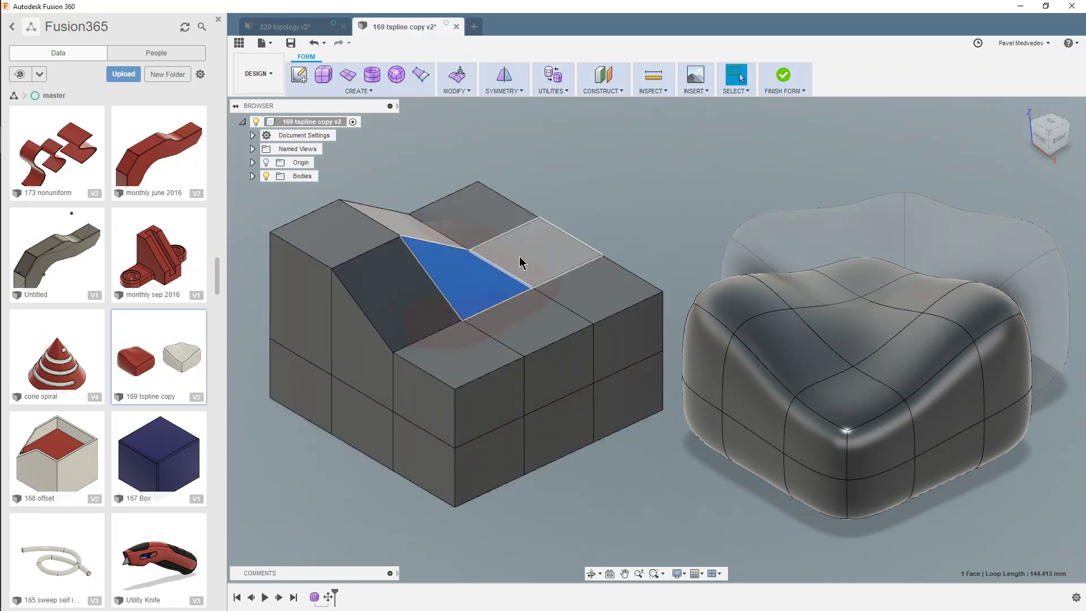
key(alt+2)
key(alt+3)
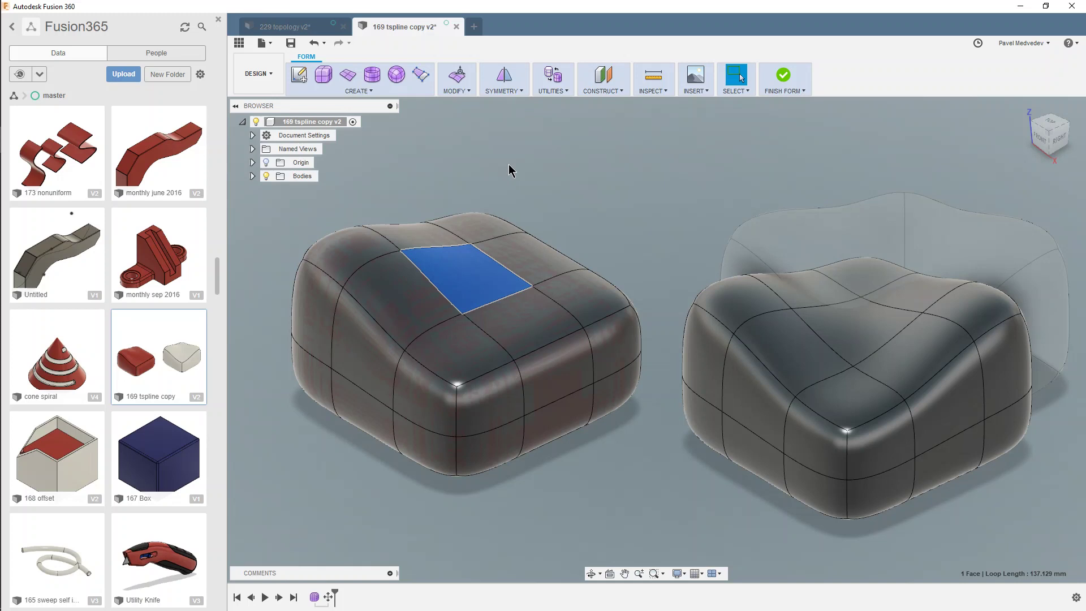
key(alt+Tab)
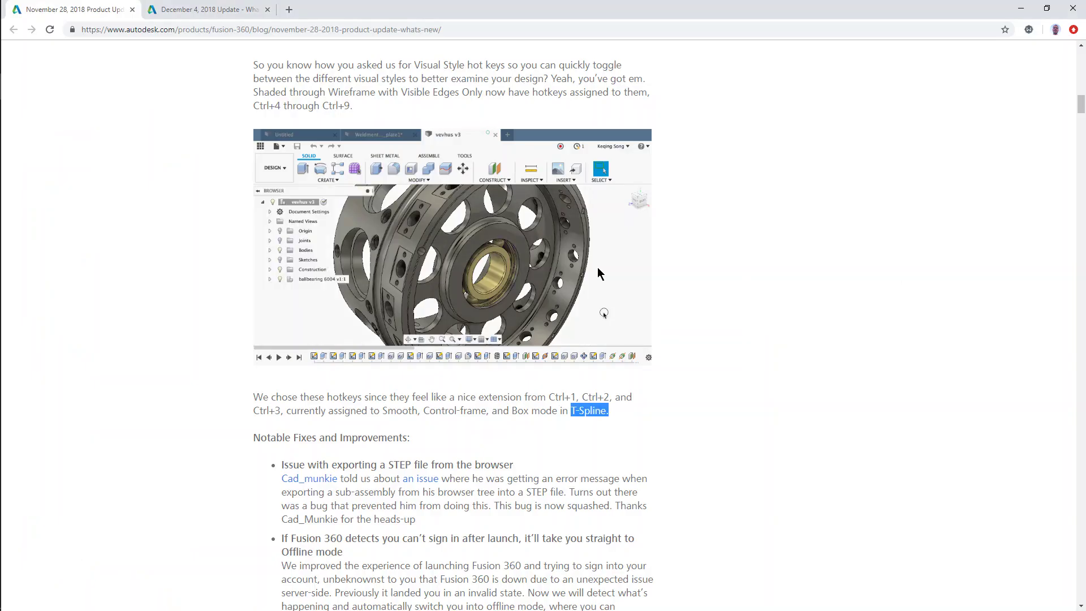
Step: Scroll into Notable Fixes and highlight the Offline mode bullet heading
scroll(650, 269, down, 3)
scroll(679, 269, down, 1)
click(560, 254)
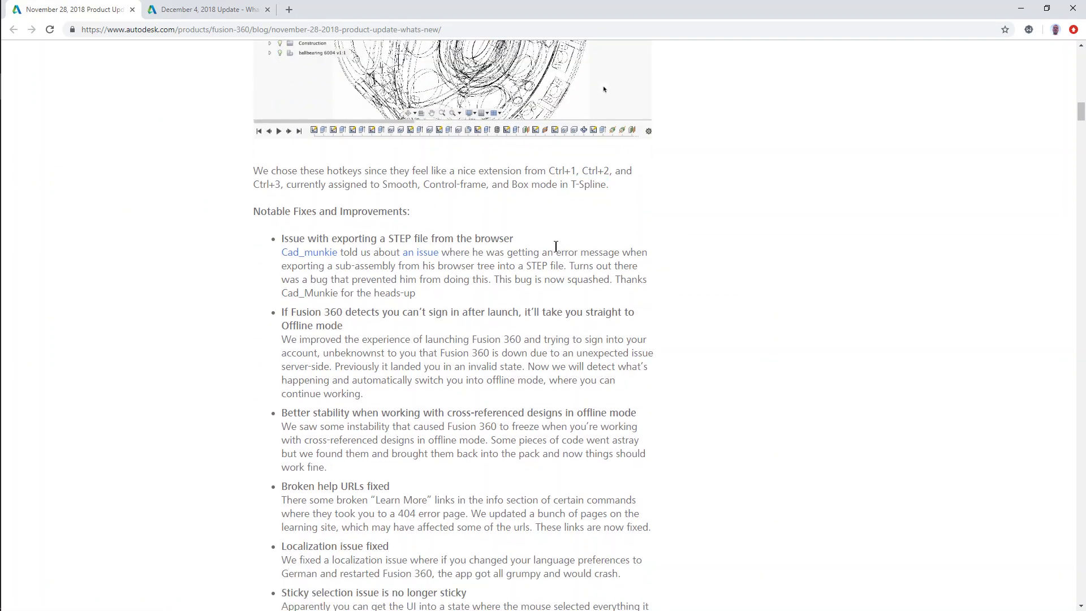
scroll(332, 209, down, 2)
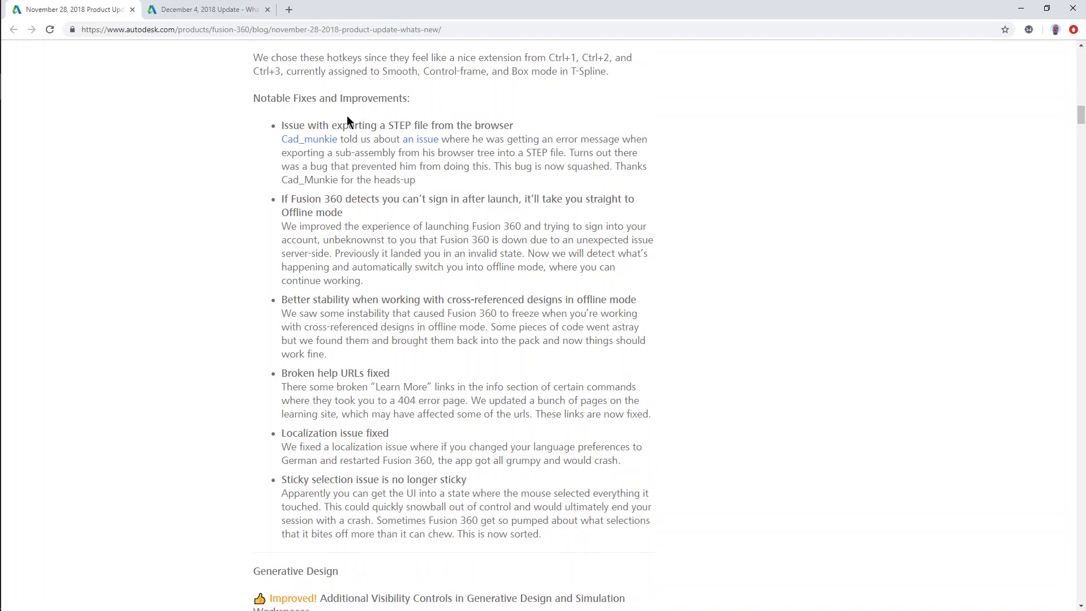
drag(280, 199, 351, 214)
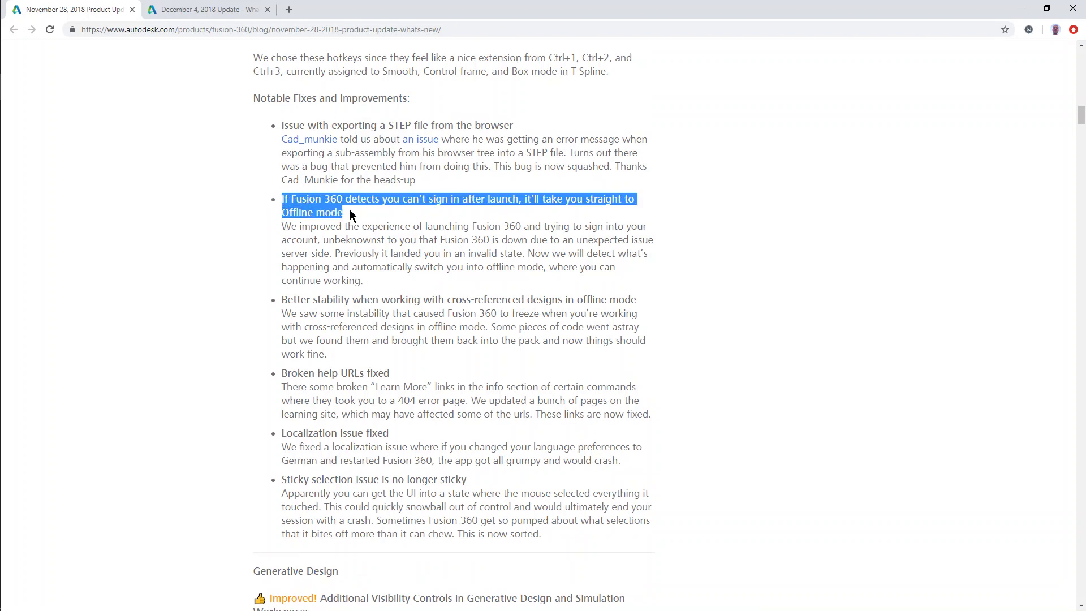
click(354, 212)
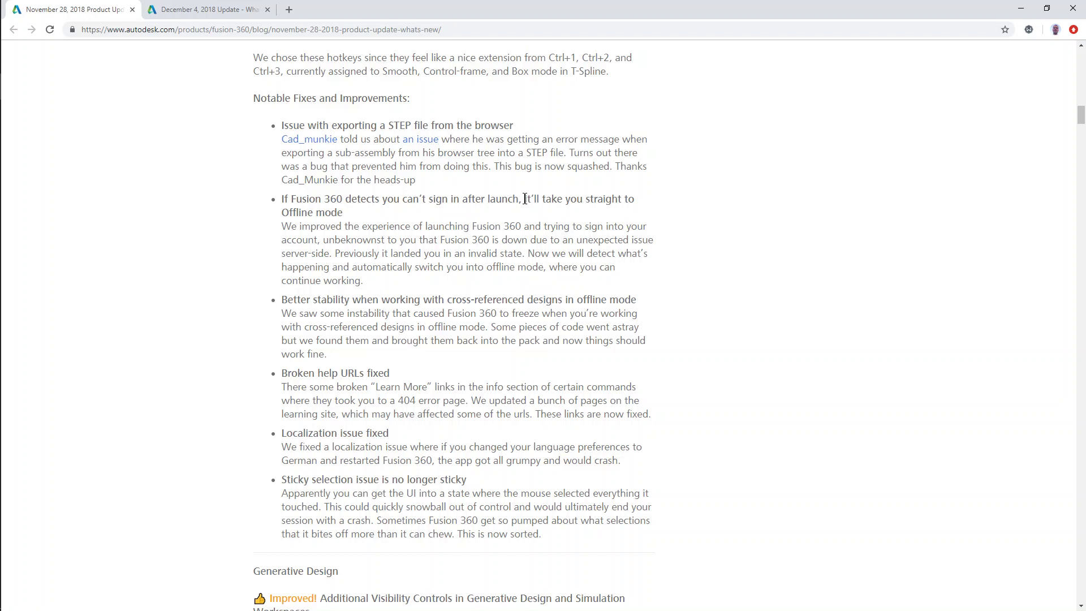
Step: Highlight 'it’ll take', 'Offline mode' and 'cross-referenced' in the fix headings, then scroll on
drag(524, 199, 565, 202)
drag(281, 212, 347, 218)
click(356, 211)
drag(577, 300, 637, 301)
drag(447, 299, 495, 296)
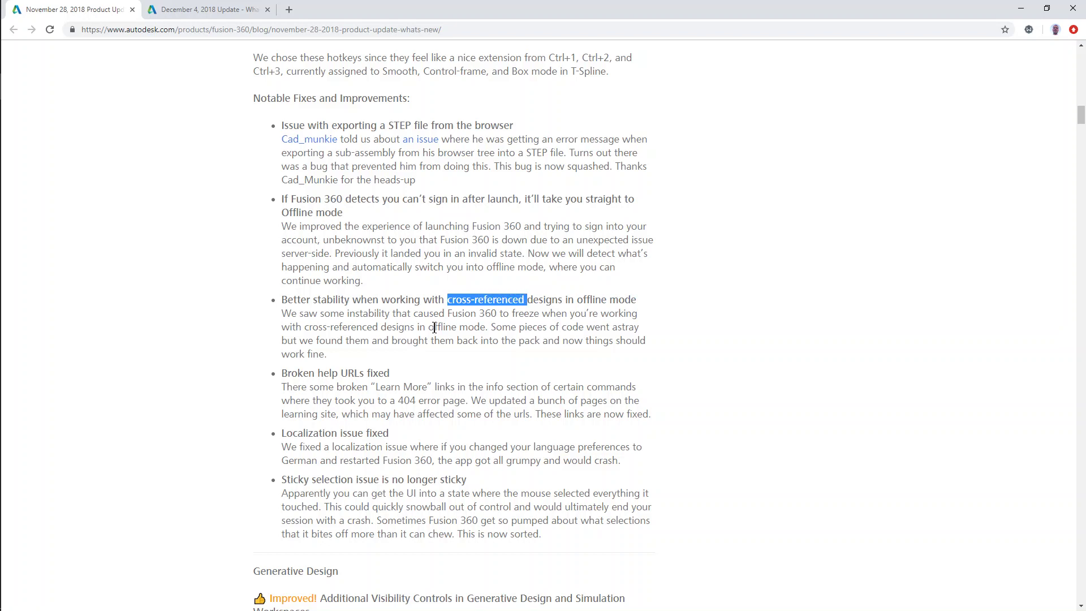
click(394, 300)
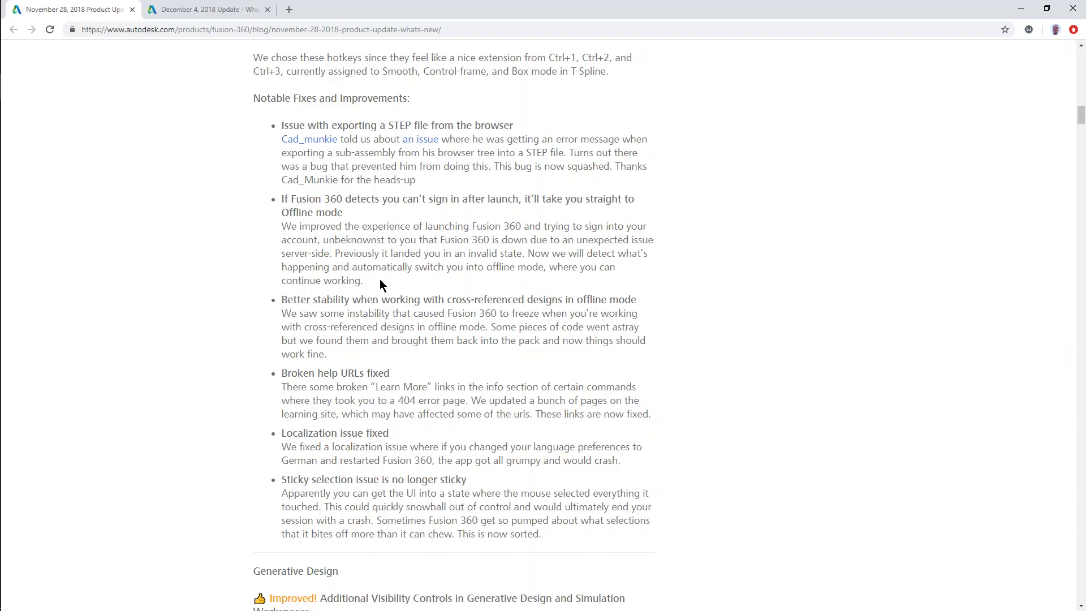
scroll(379, 280, down, 2)
scroll(395, 258, down, 2)
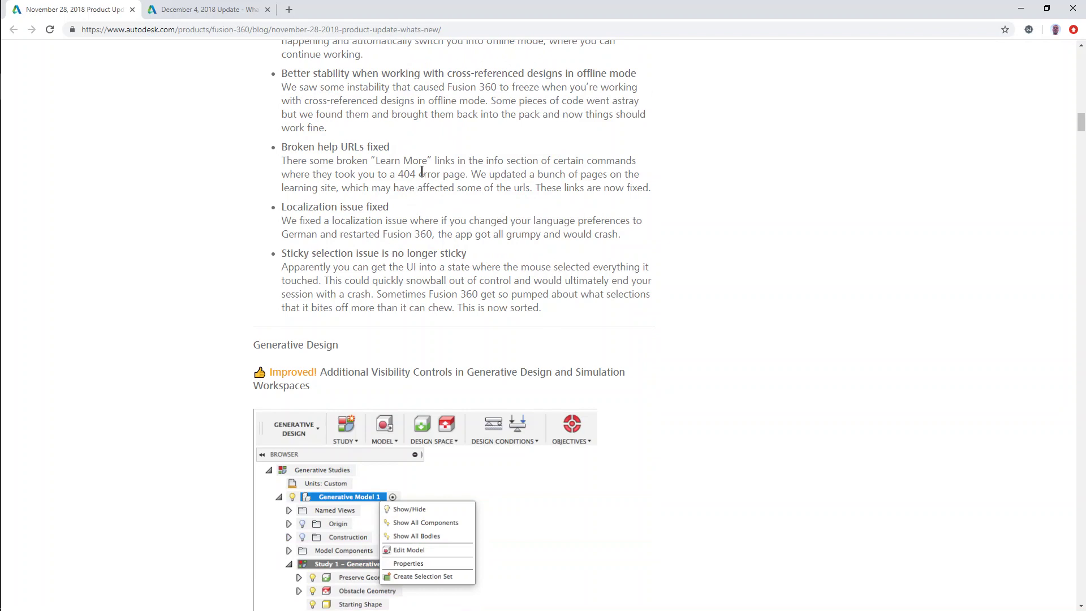
Step: Highlight the Generative Design heading and read the section's opening
scroll(421, 170, down, 4)
drag(254, 118, 339, 119)
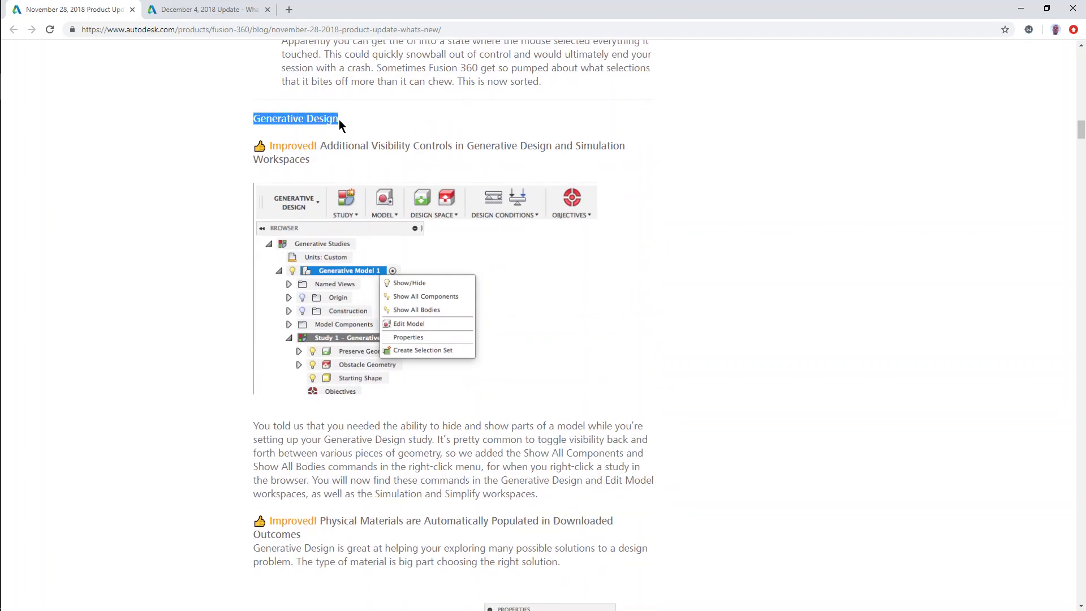
click(276, 136)
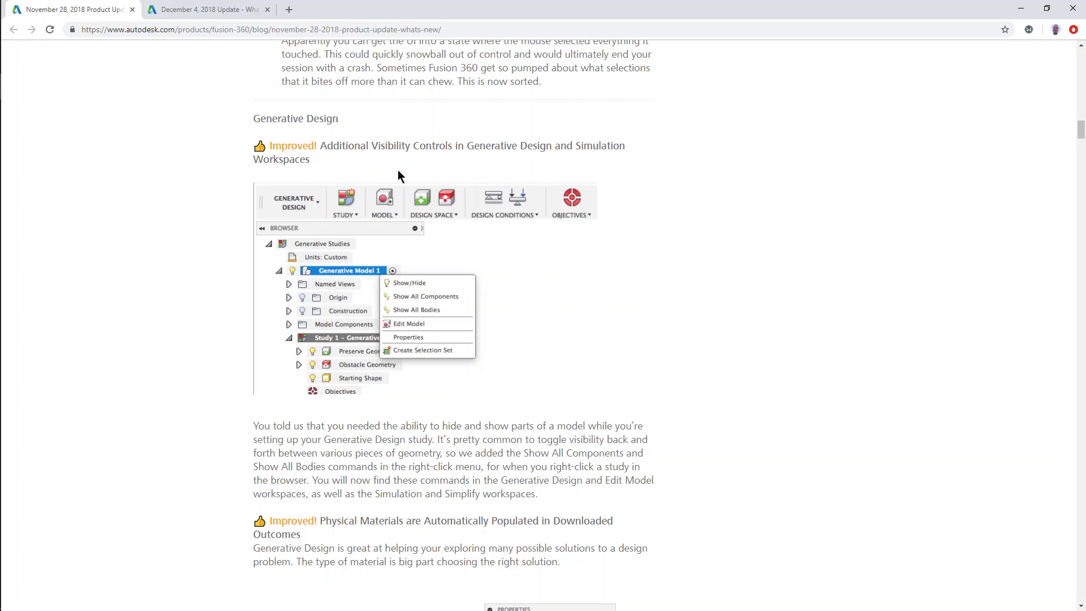
scroll(351, 150, down, 3)
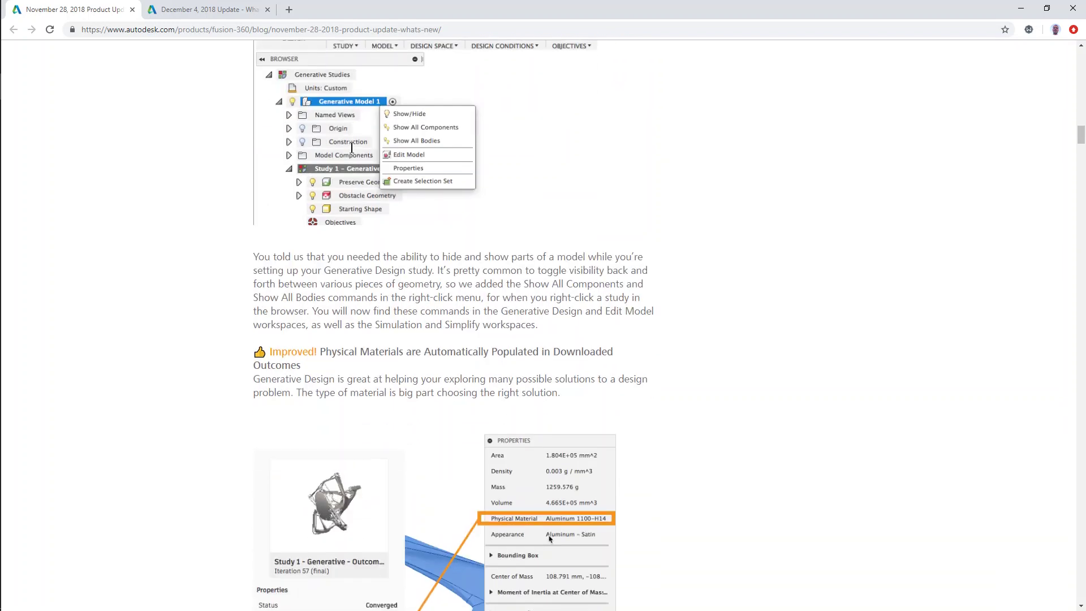
scroll(348, 151, up, 2)
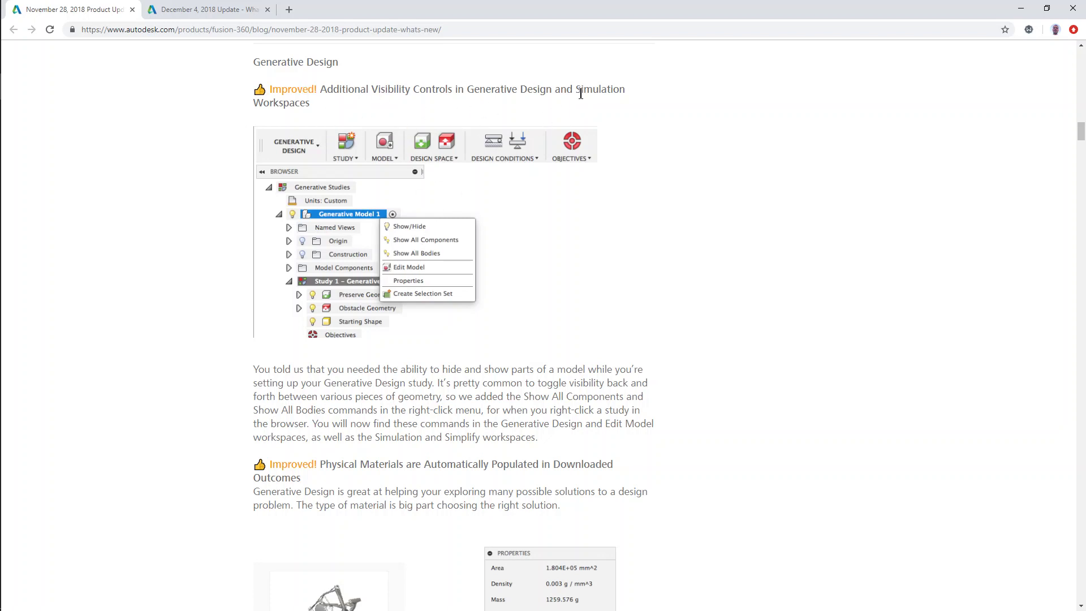
Step: Scroll to the fixed-issues list and highlight the 'STL outcomes were the wrong size' heading
scroll(413, 253, down, 5)
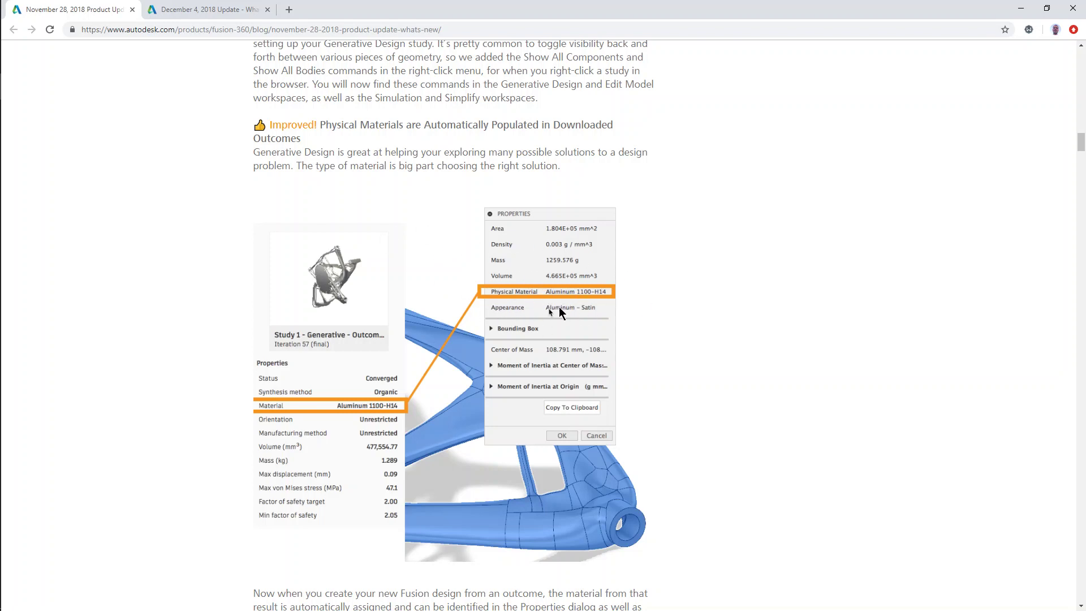
scroll(537, 255, down, 2)
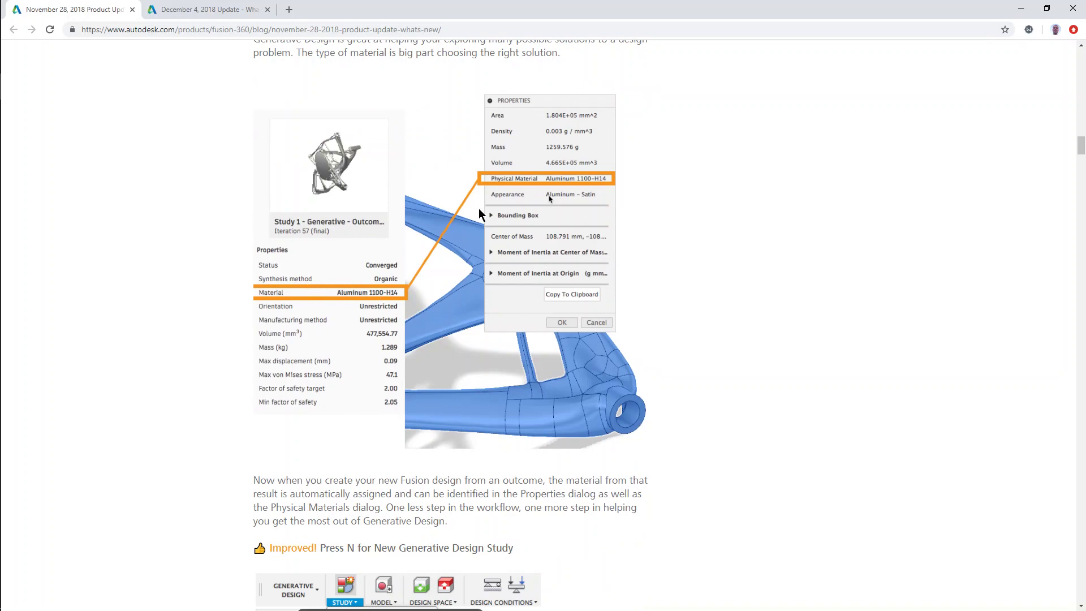
scroll(633, 147, down, 1)
scroll(634, 148, down, 3)
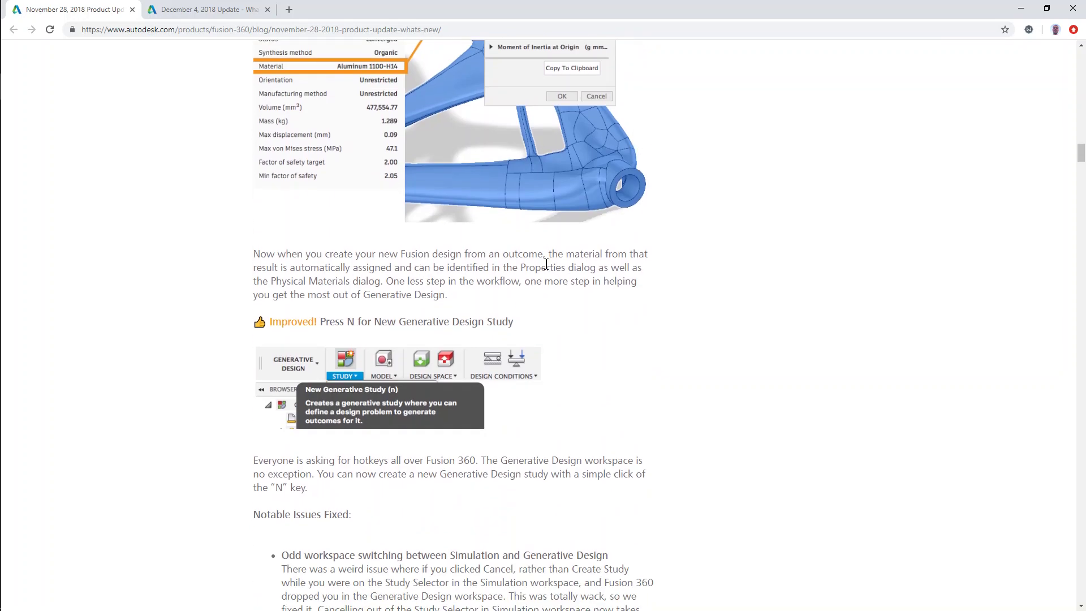
scroll(327, 210, down, 3)
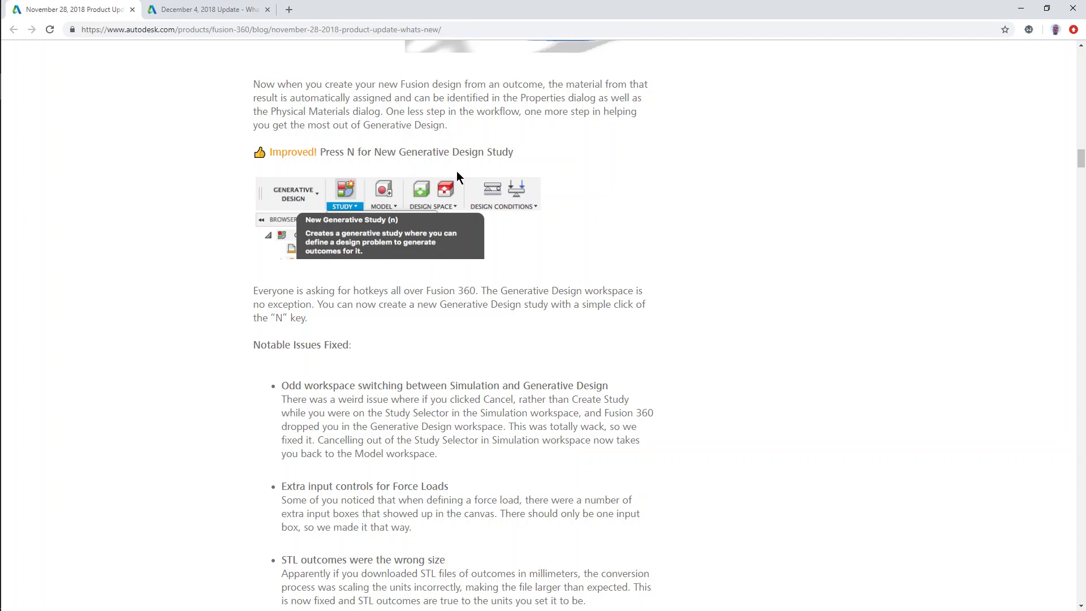
scroll(555, 174, down, 3)
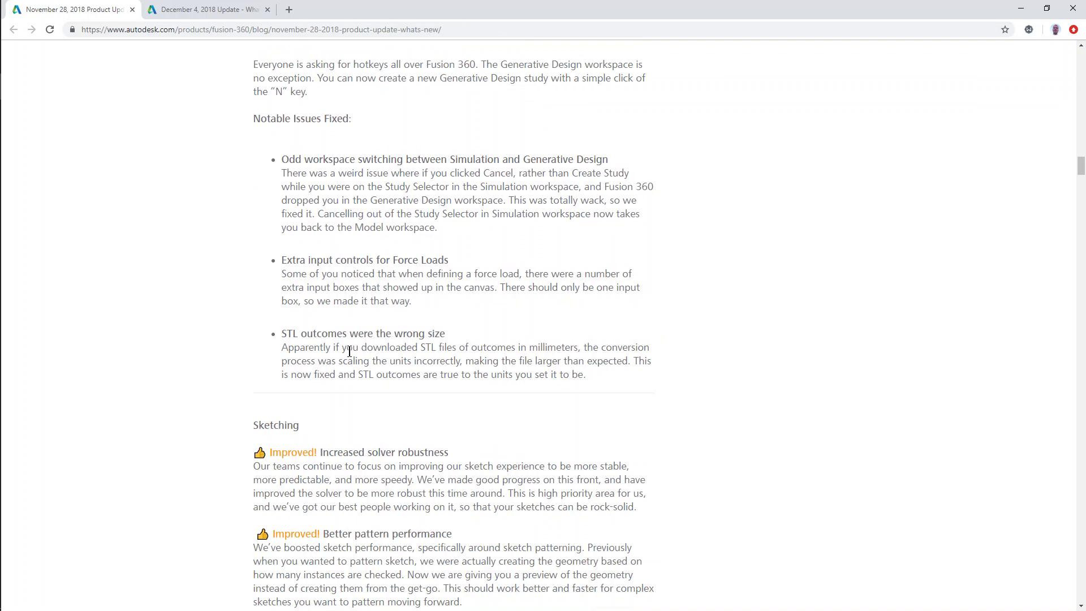
drag(280, 334, 453, 342)
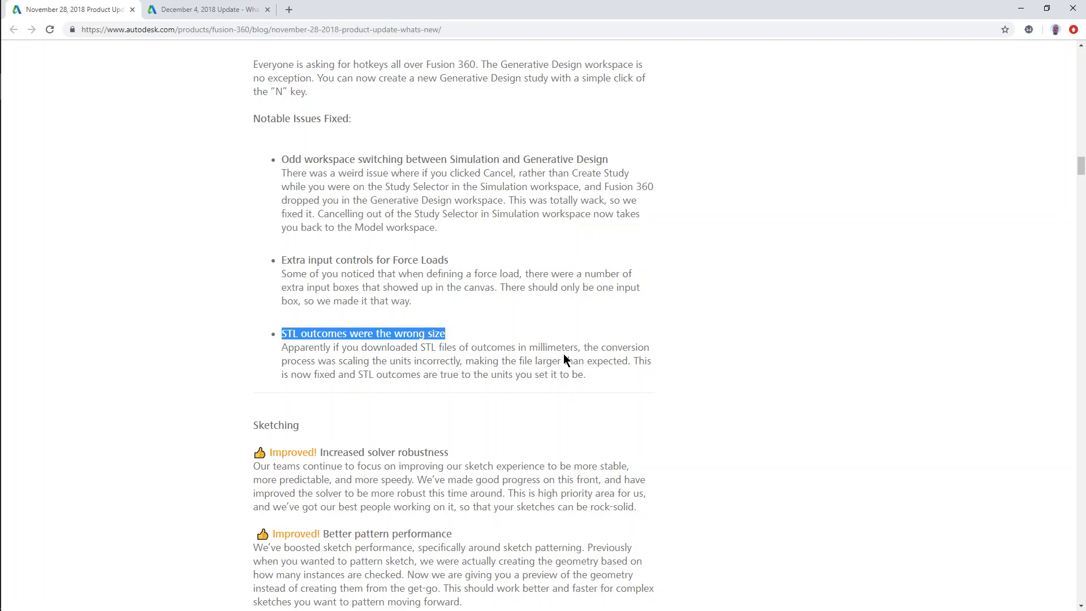
click(533, 349)
Step: Highlight the Sketching heading and the word 'Better' in a fix heading
scroll(520, 343, down, 2)
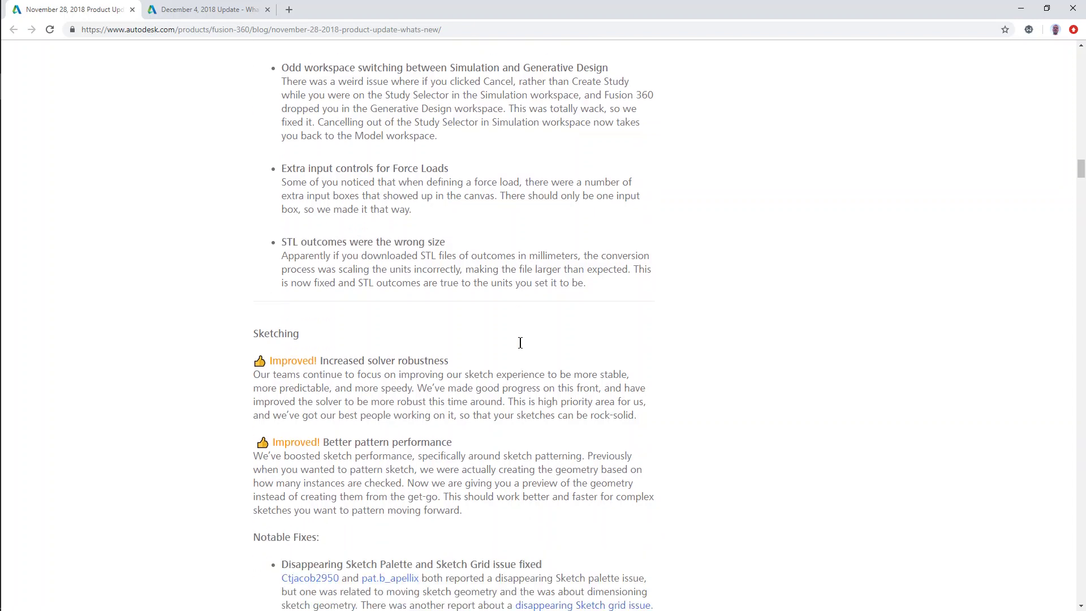
scroll(520, 343, down, 4)
drag(253, 143, 301, 143)
click(307, 141)
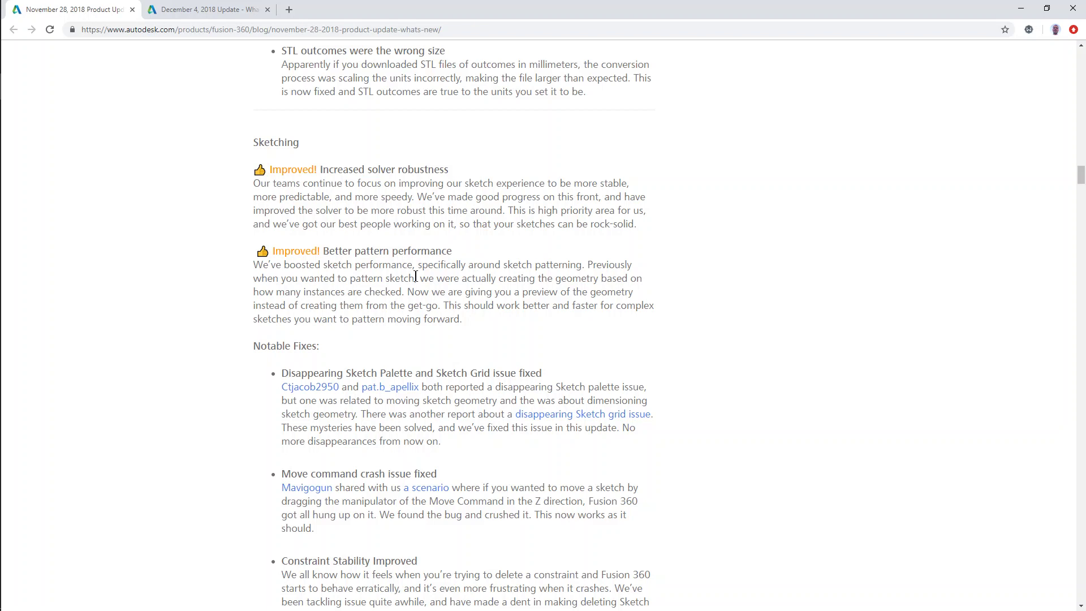
drag(323, 251, 355, 251)
click(393, 252)
Step: Highlight 'Sketch Palette' in a fix heading and scroll down toward the Smooth tool
scroll(392, 249, down, 3)
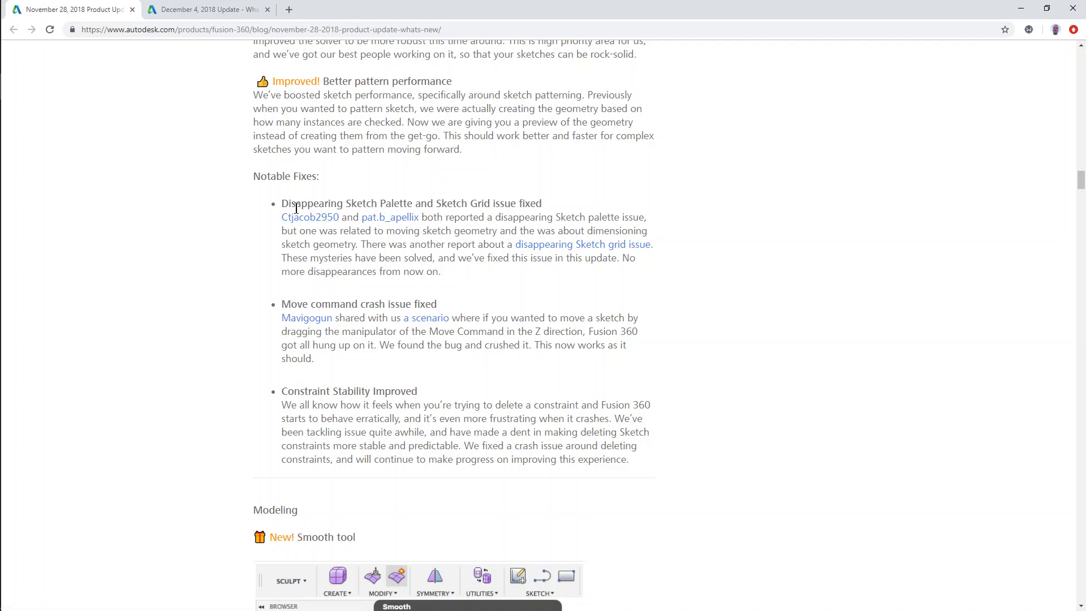
drag(347, 202, 414, 207)
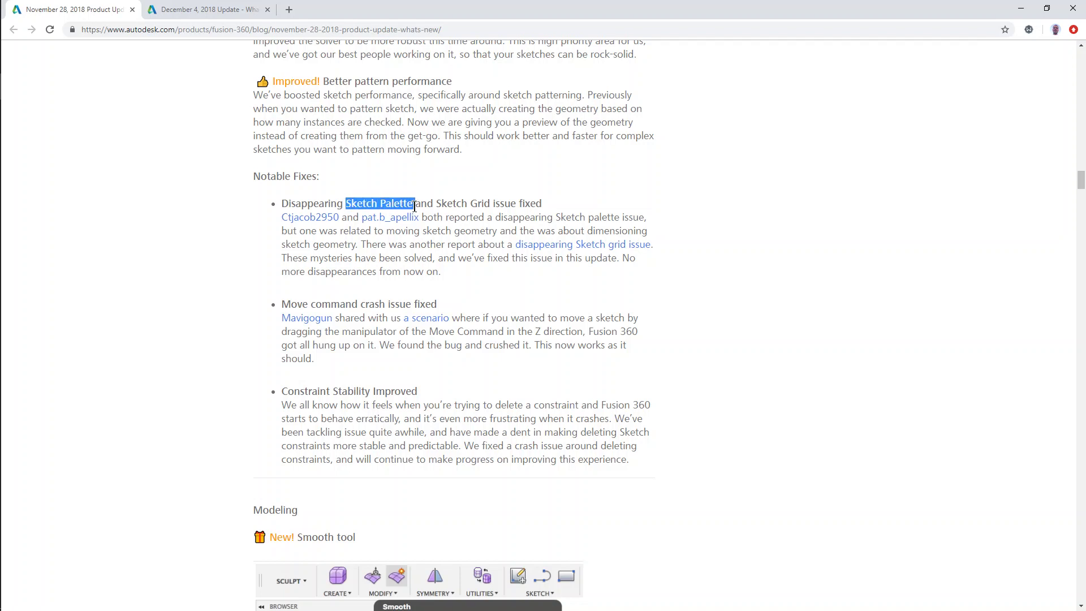
click(374, 203)
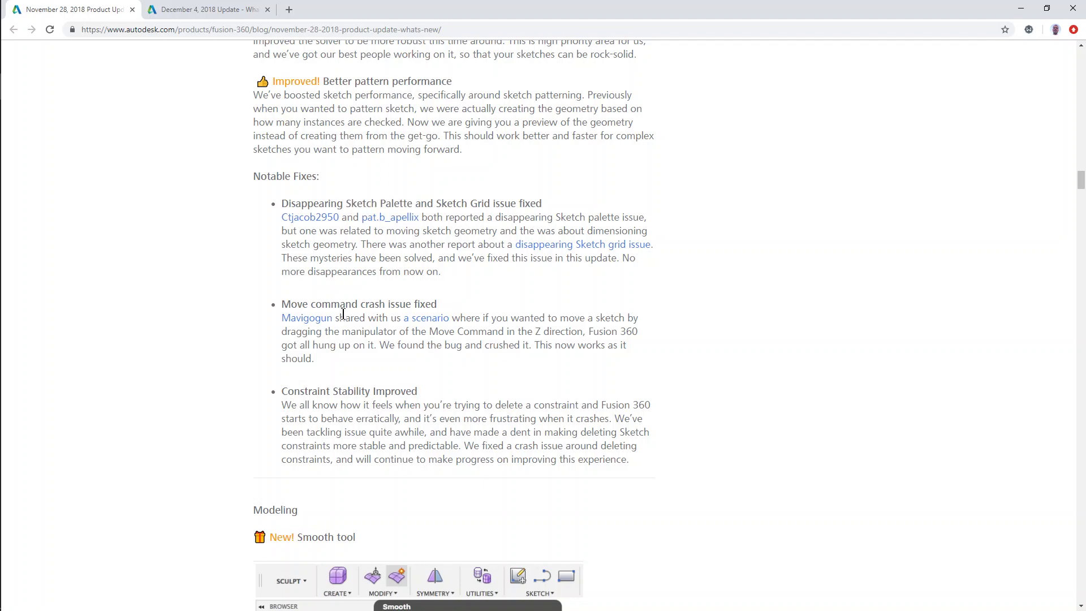
scroll(345, 317, down, 6)
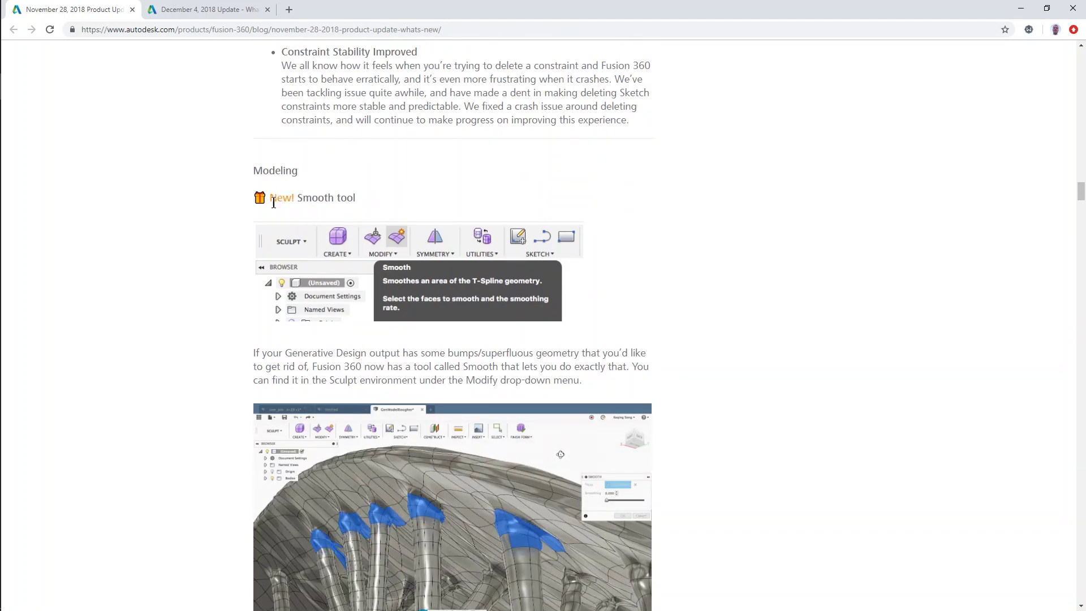
Step: Read the Smooth tool section and its demo GIF, then switch to Fusion 360
drag(301, 198, 333, 201)
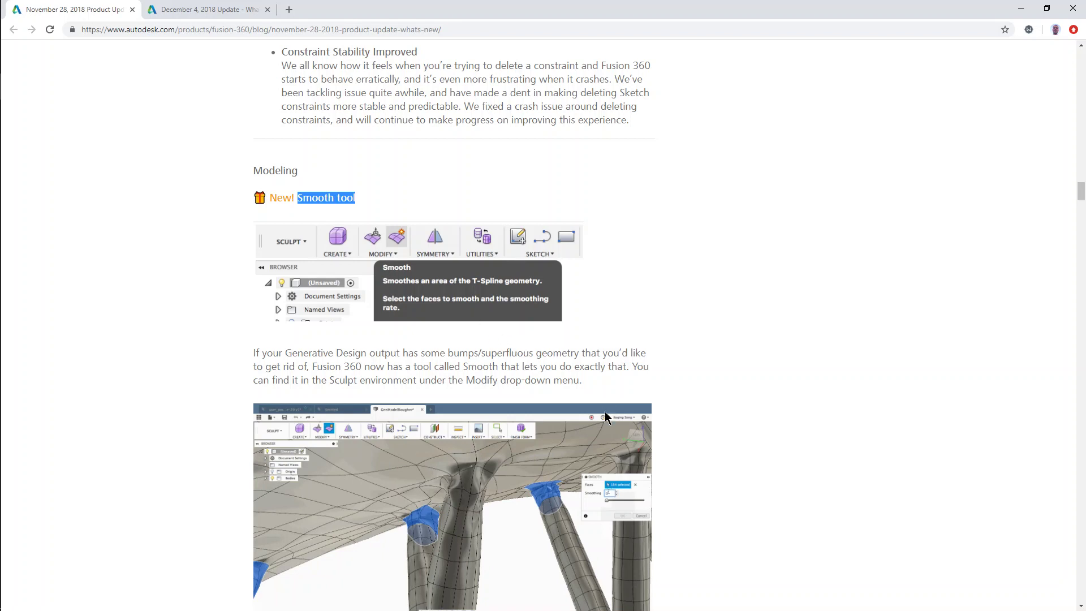
scroll(665, 310, down, 2)
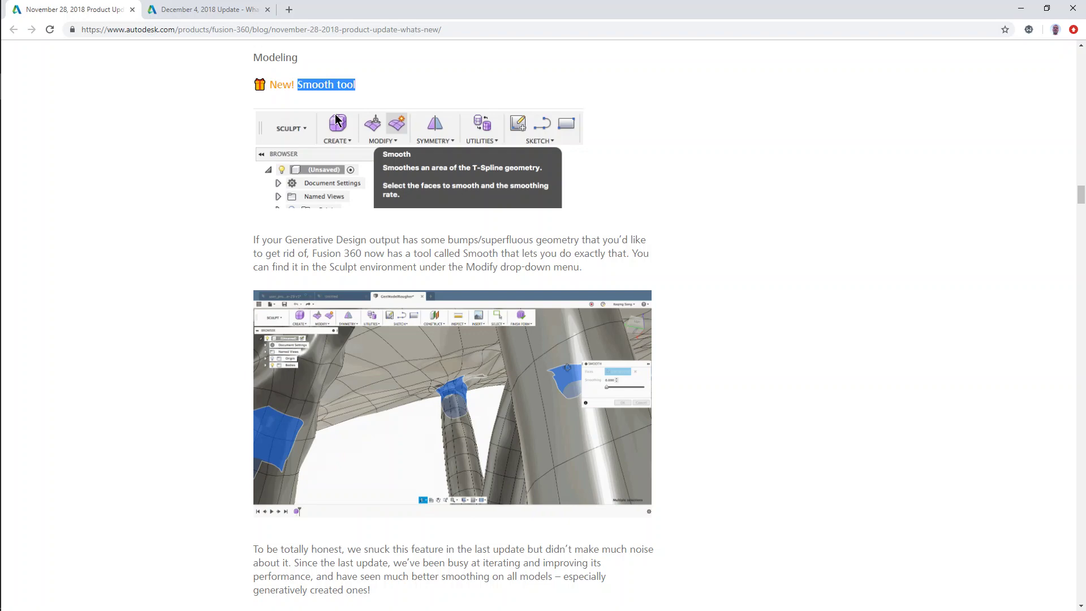
click(325, 86)
key(alt+Tab)
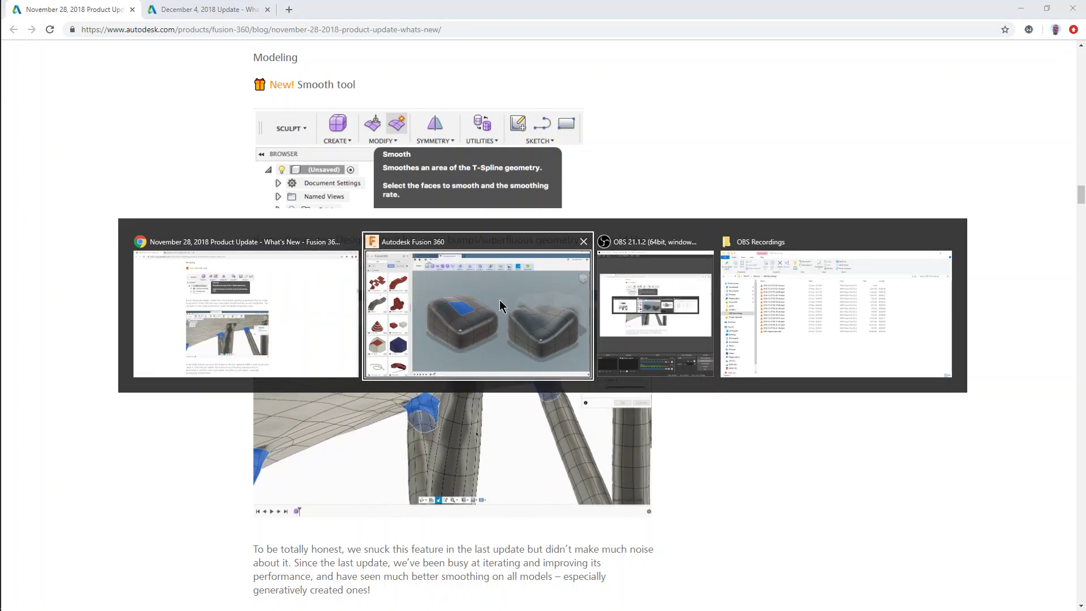
Step: Select all seven top faces of the left T-spline body and start MODIFY > Smooth
click(501, 300)
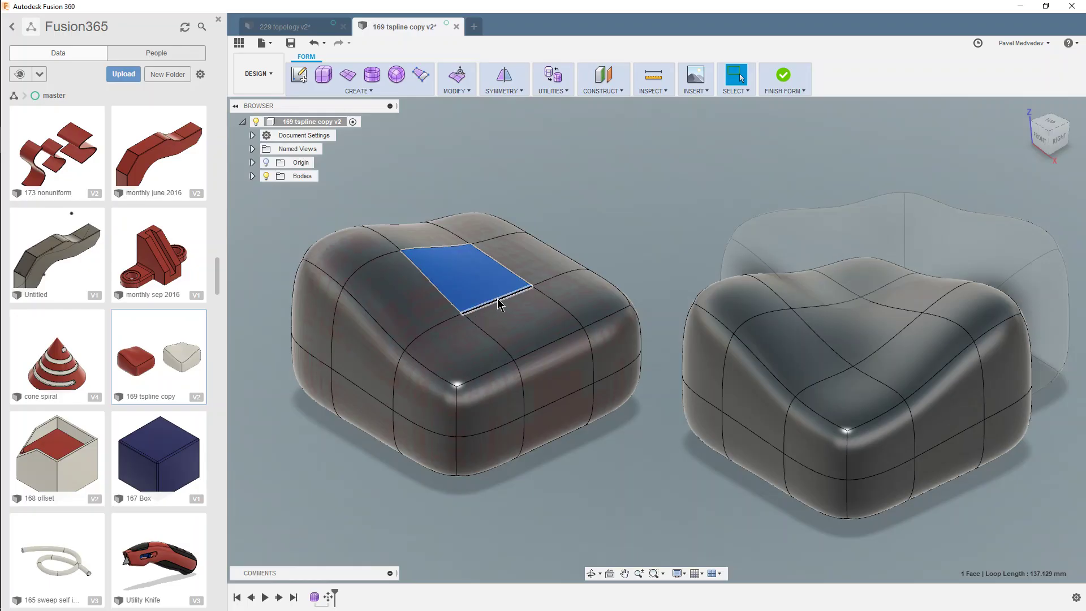
click(376, 249)
shift+click(432, 235)
shift+click(467, 228)
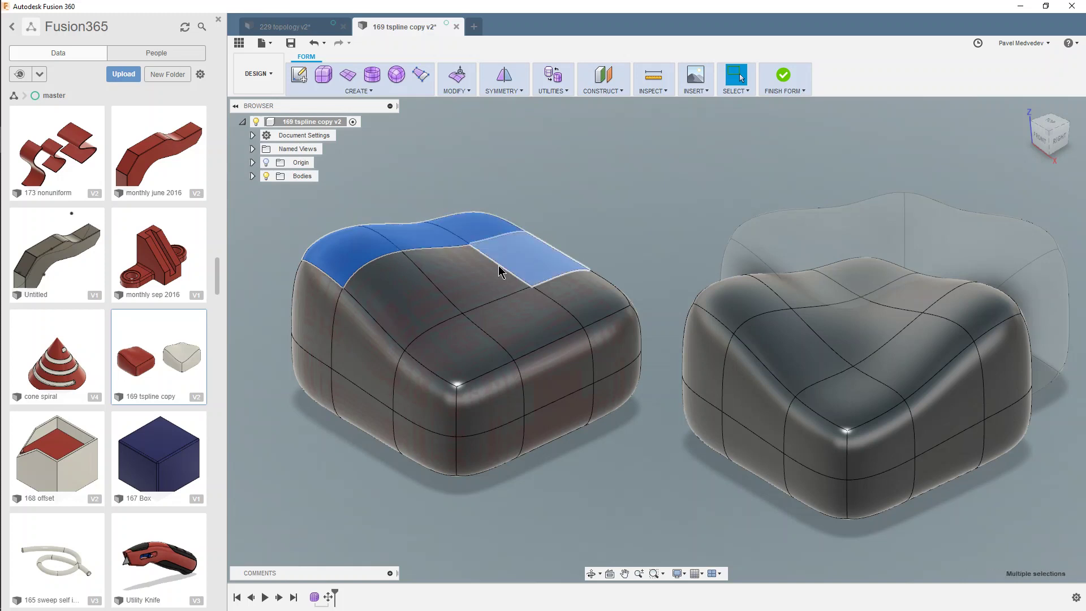
shift+click(497, 267)
shift+click(424, 303)
shift+click(448, 339)
shift+click(584, 312)
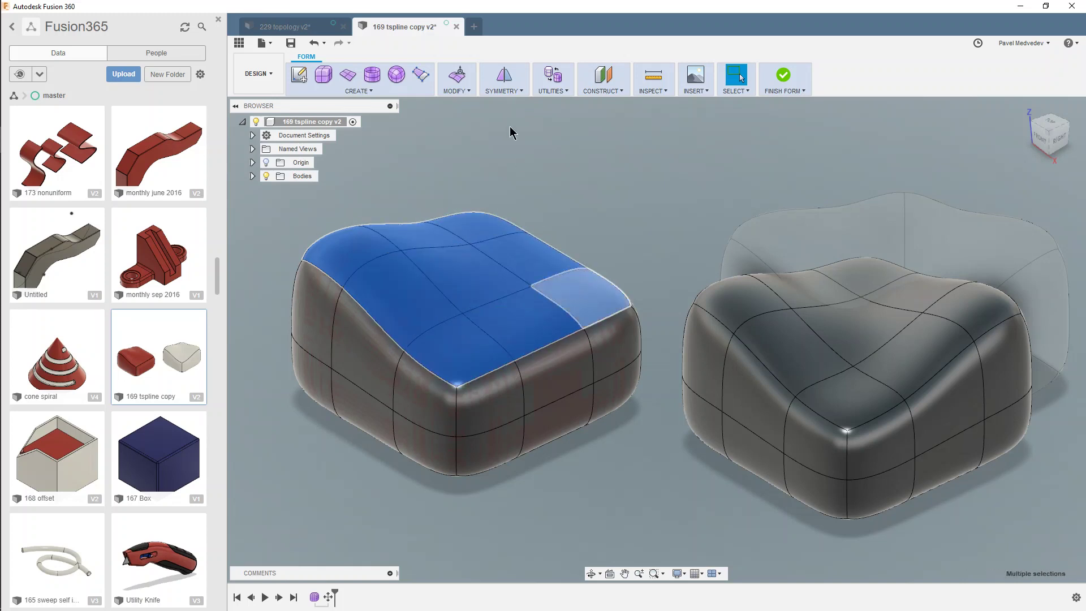
click(458, 89)
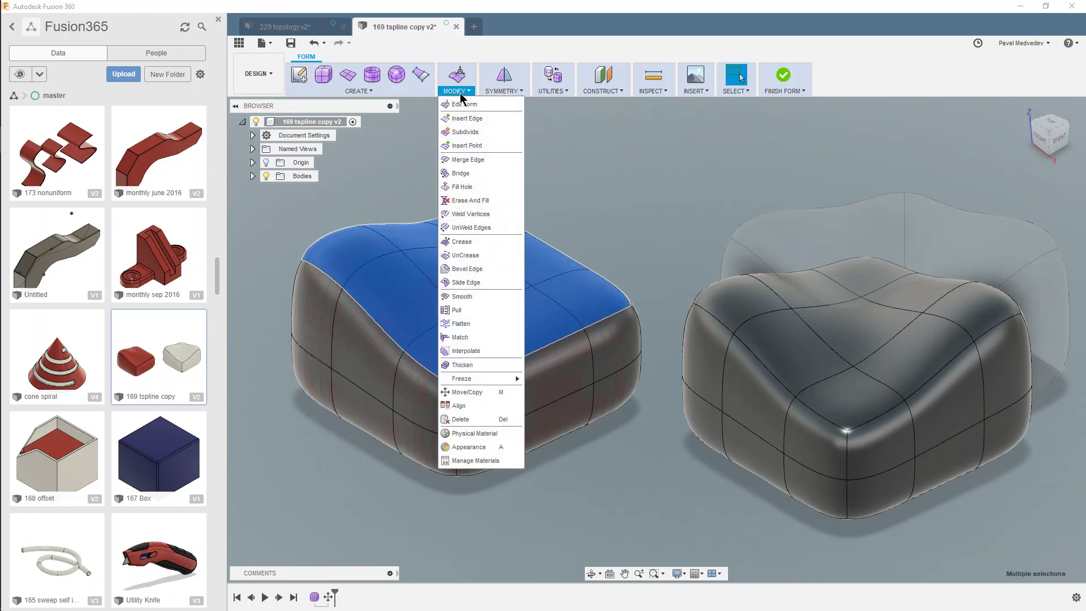
click(461, 297)
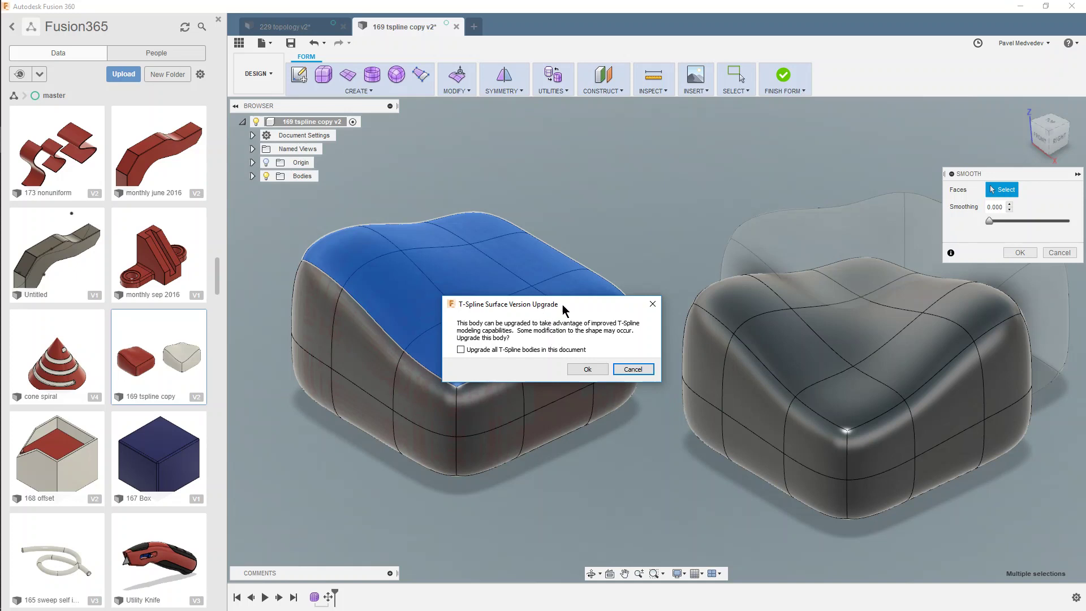
Step: Upgrade the T-spline body, preview smoothing at about 0.755, then cancel it
drag(563, 307, 650, 164)
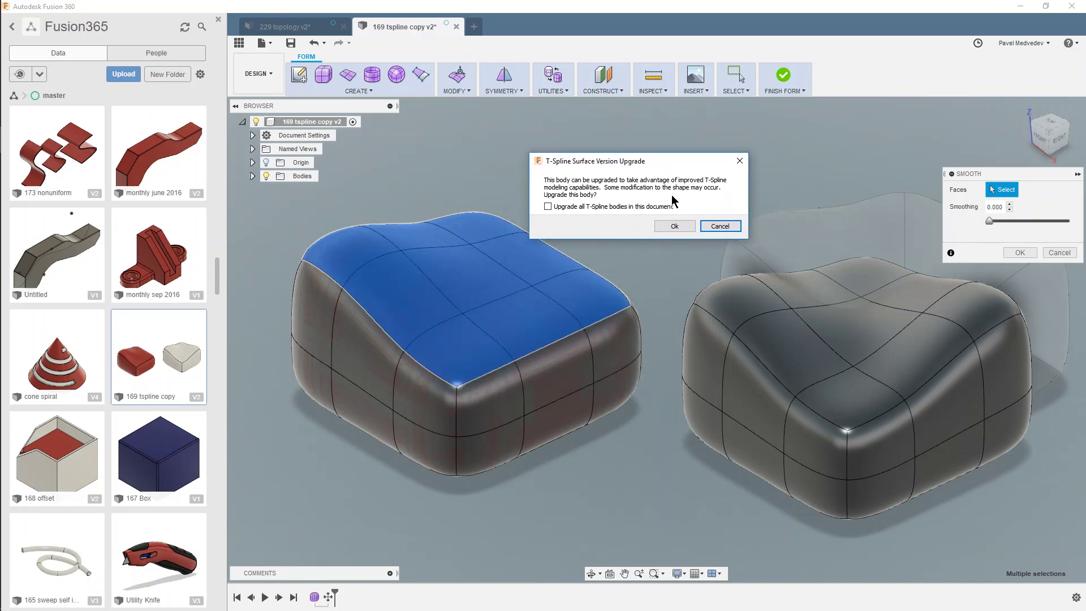
click(675, 226)
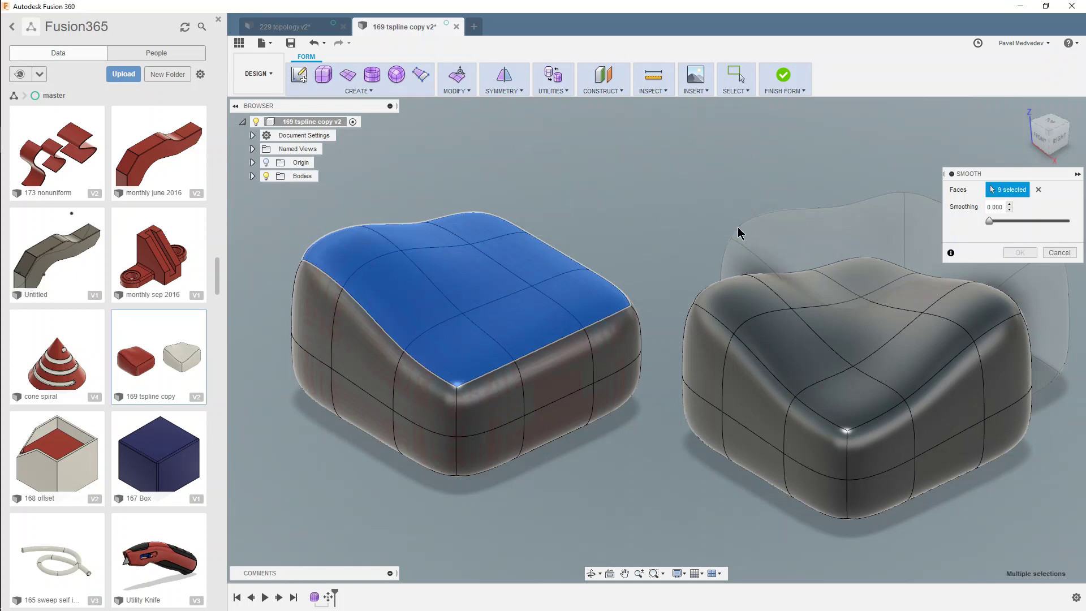
drag(990, 221, 1053, 226)
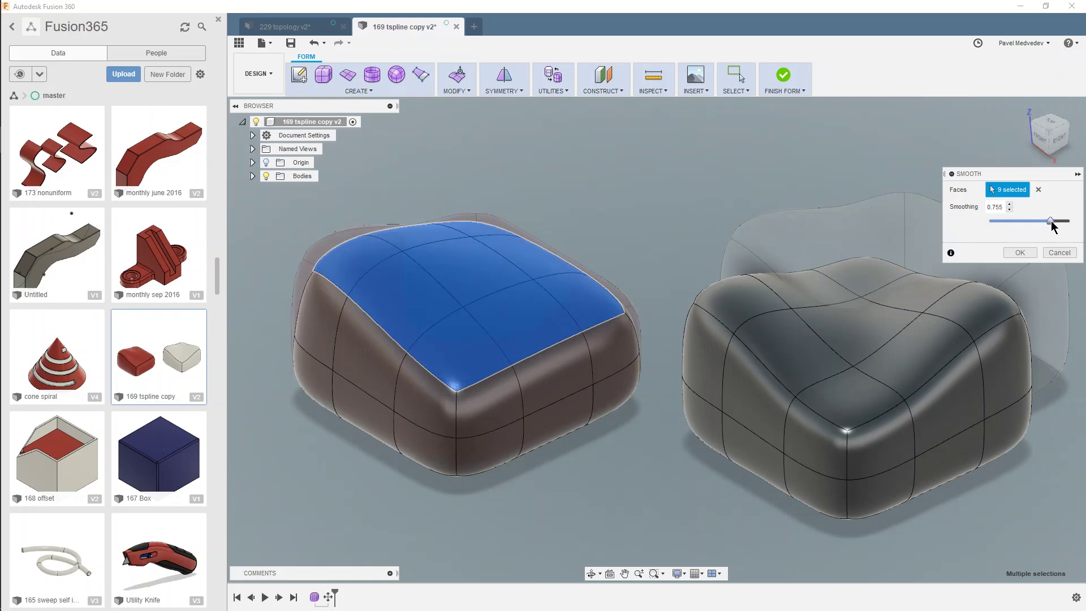
shift+middle_drag(506, 198, 622, 210)
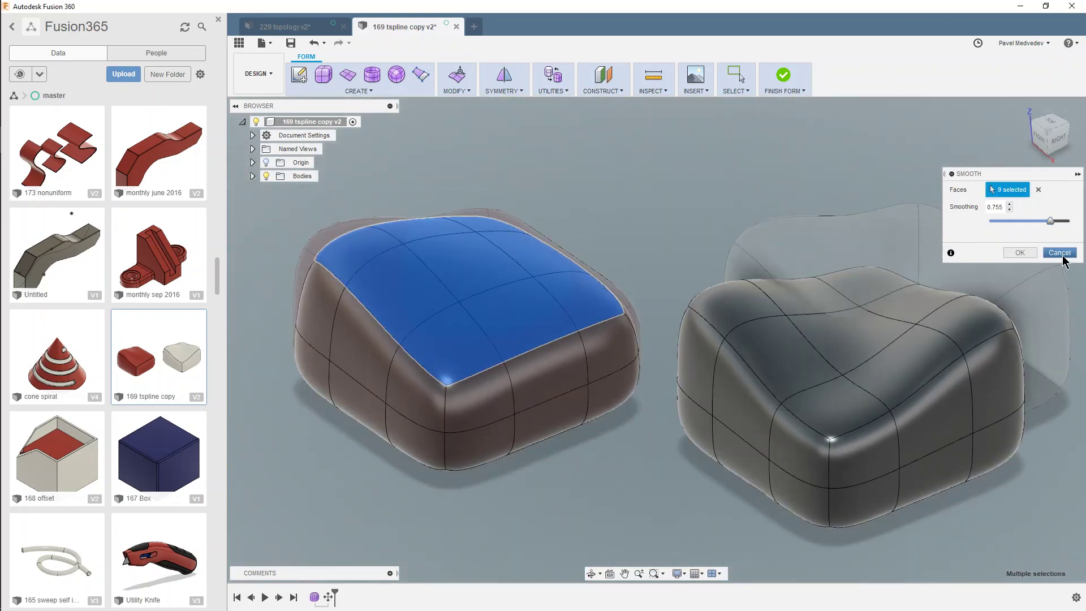
click(1064, 254)
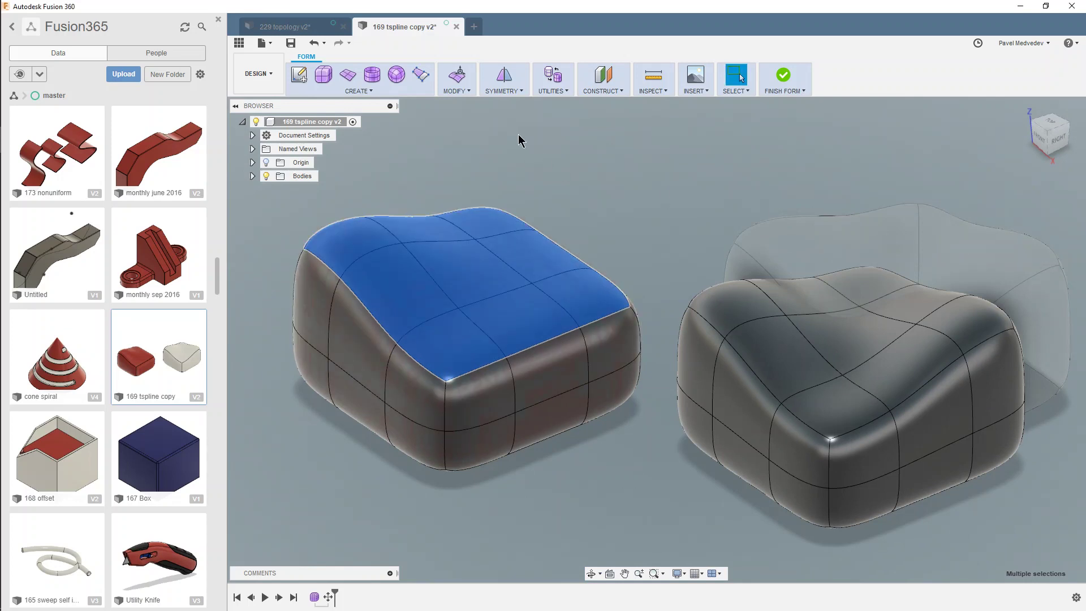
Step: Clear the face selection and return to the blog post in Chrome
click(461, 93)
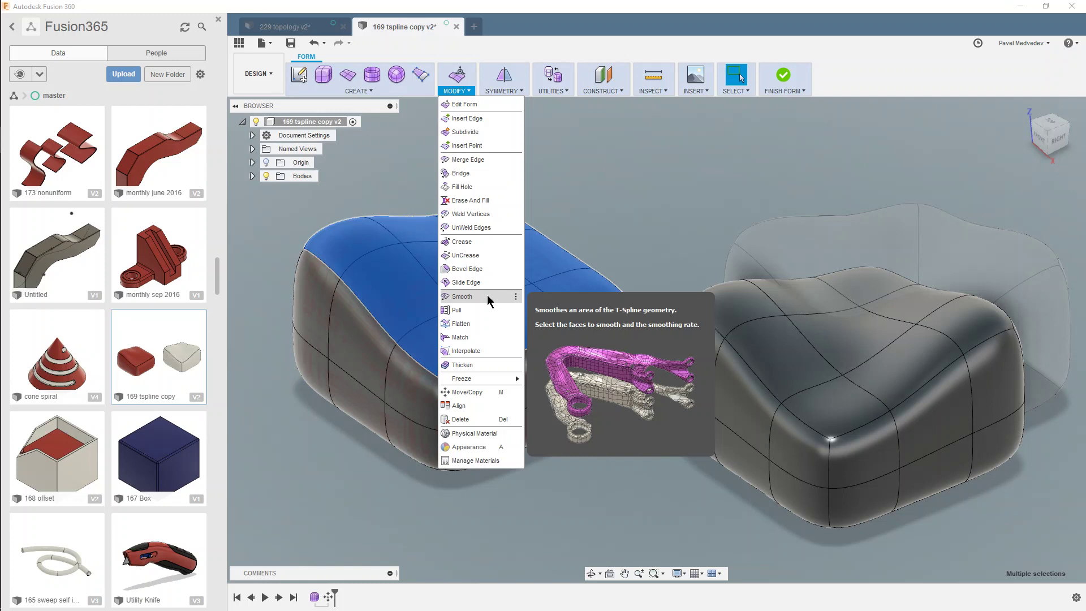
click(580, 176)
click(575, 173)
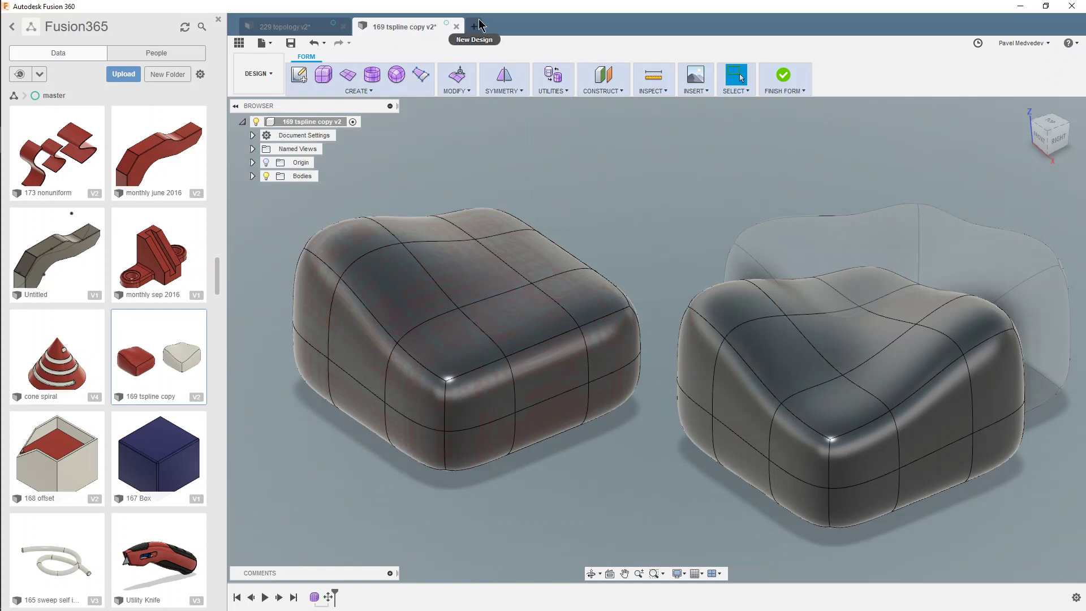
key(alt+Tab)
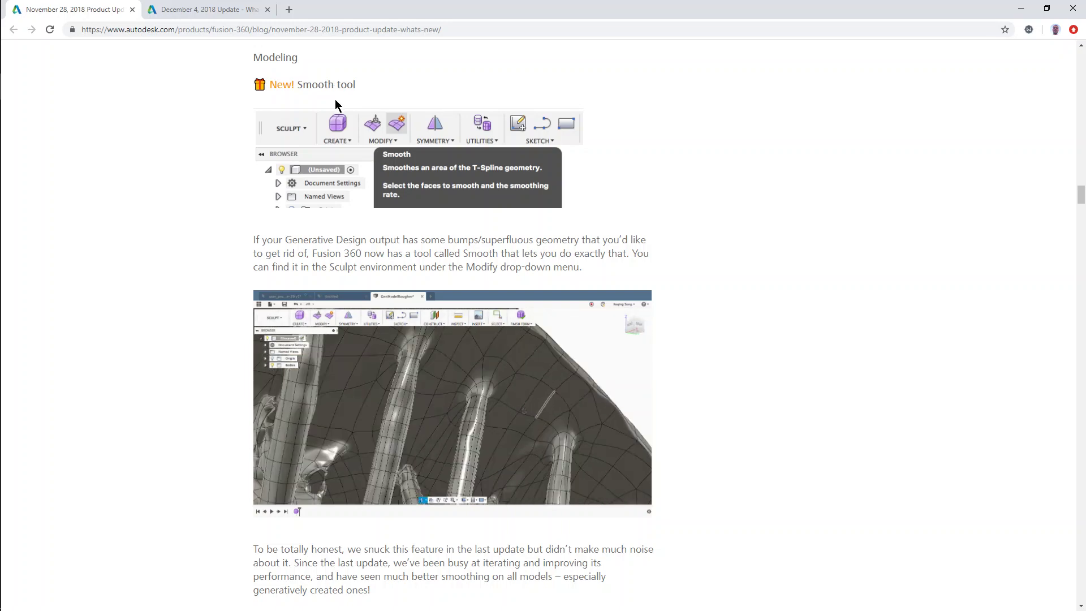
Step: Scroll the blog past the Smooth demo to the 'Improved! Fillet Command' section
scroll(647, 240, down, 4)
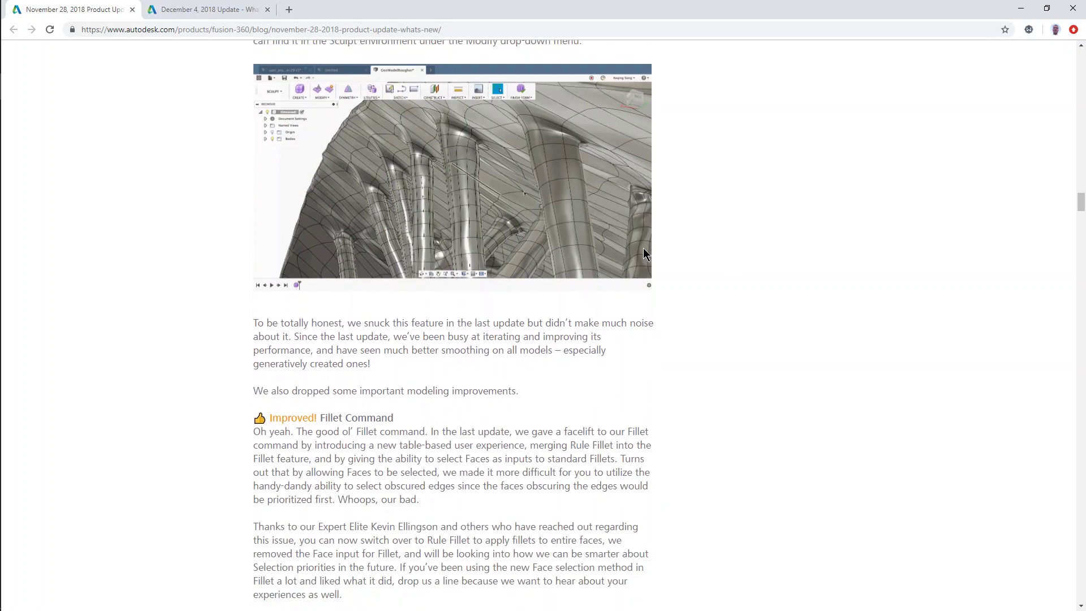
scroll(464, 346, down, 3)
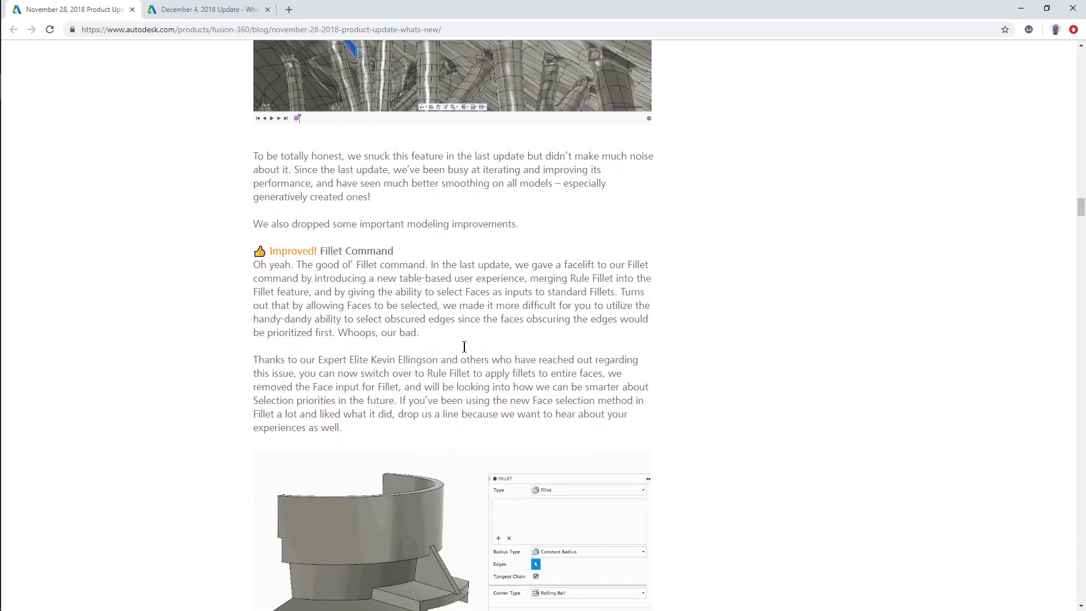
scroll(464, 346, down, 1)
scroll(384, 191, down, 1)
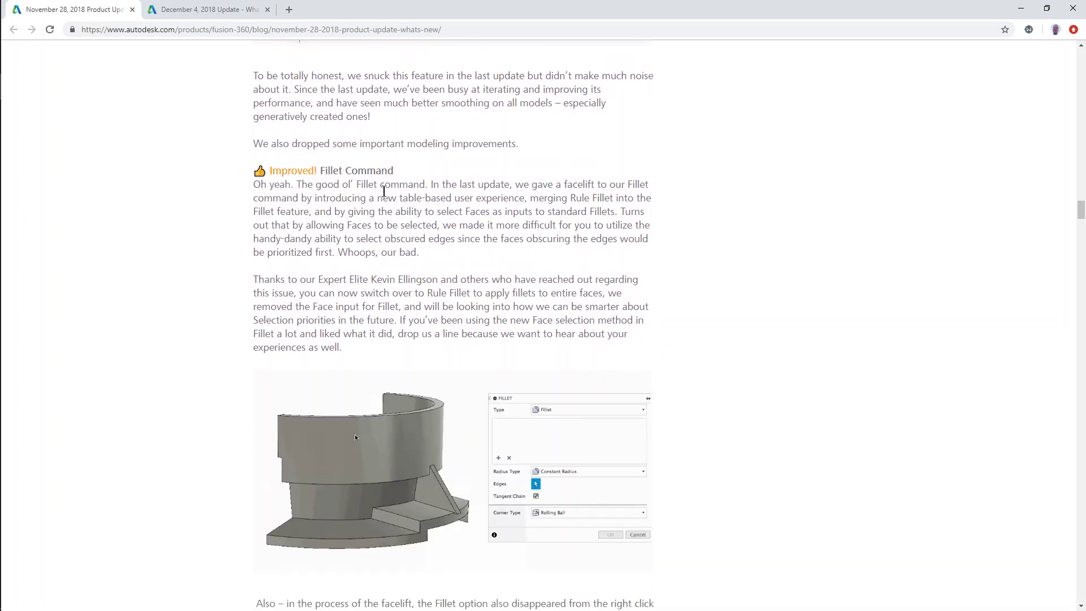
scroll(384, 191, down, 2)
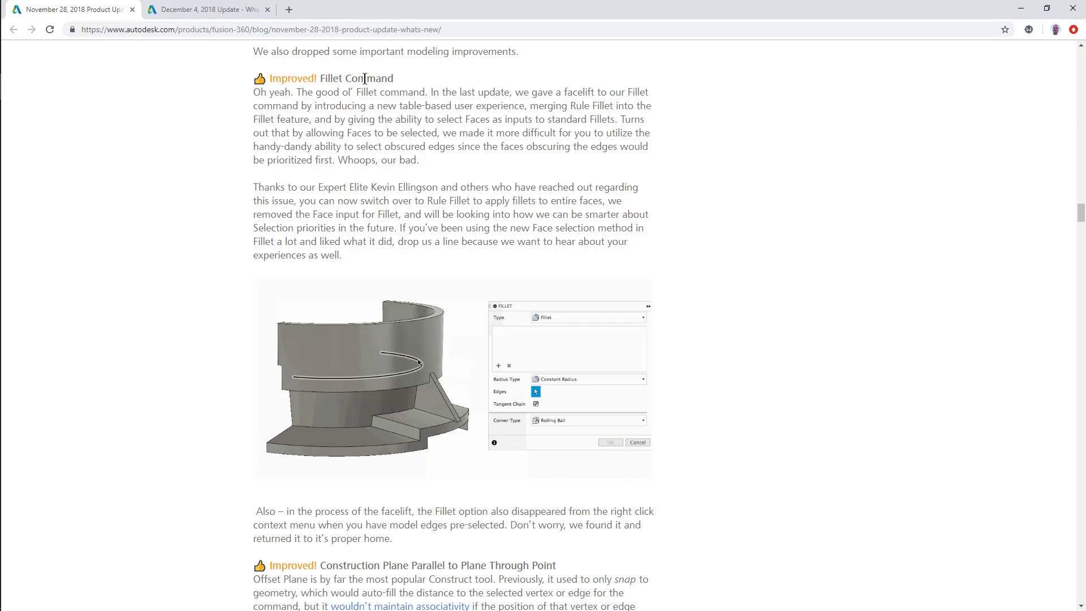
Step: In the '229 topology v2' design, try the Fillet command, cancel it, and return to Chrome
key(alt+Tab)
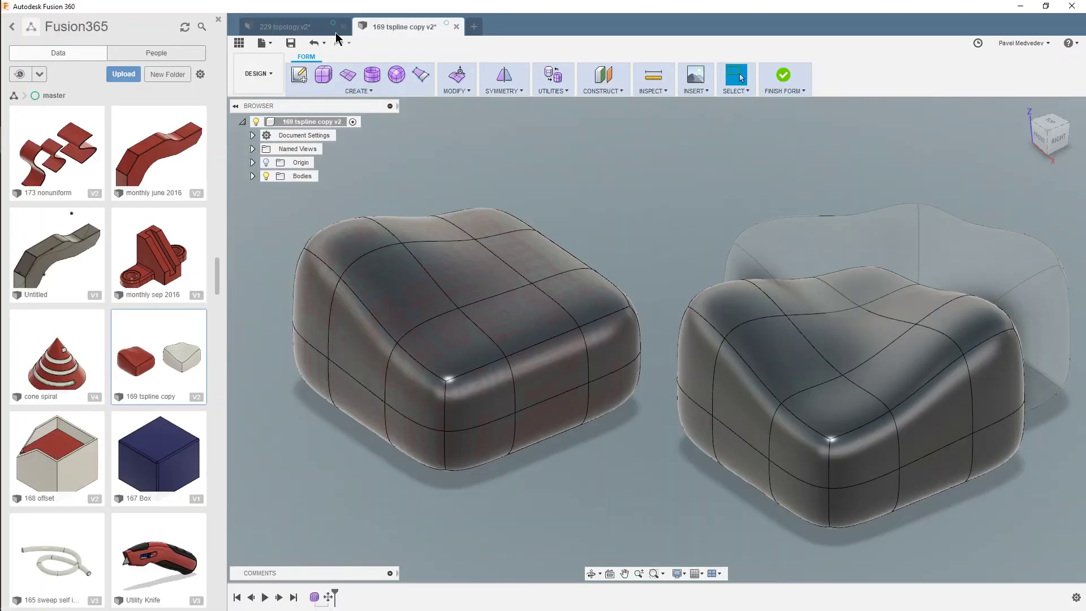
click(297, 27)
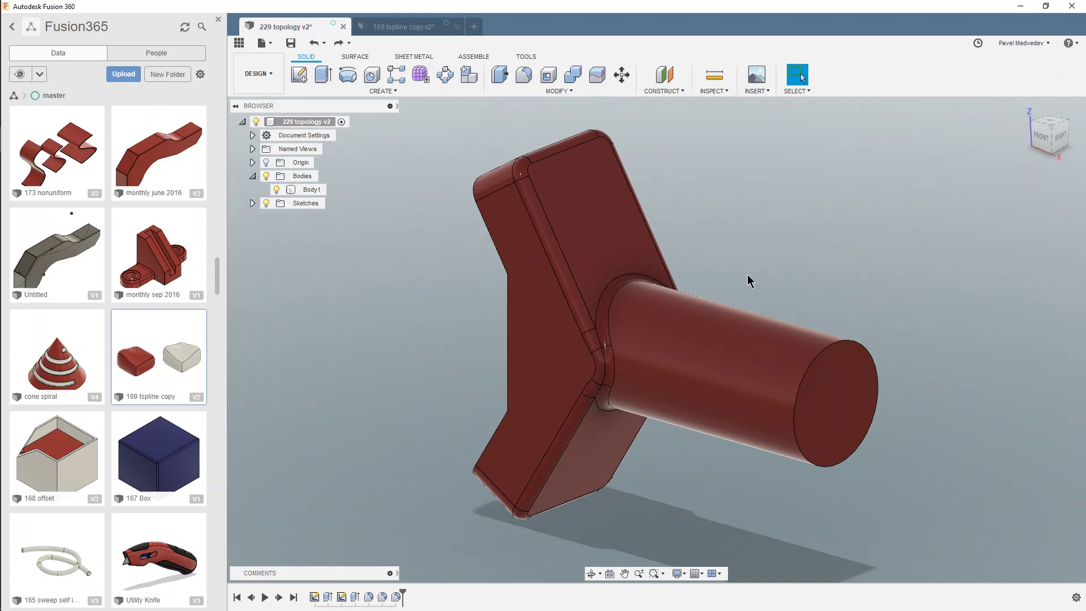
click(524, 78)
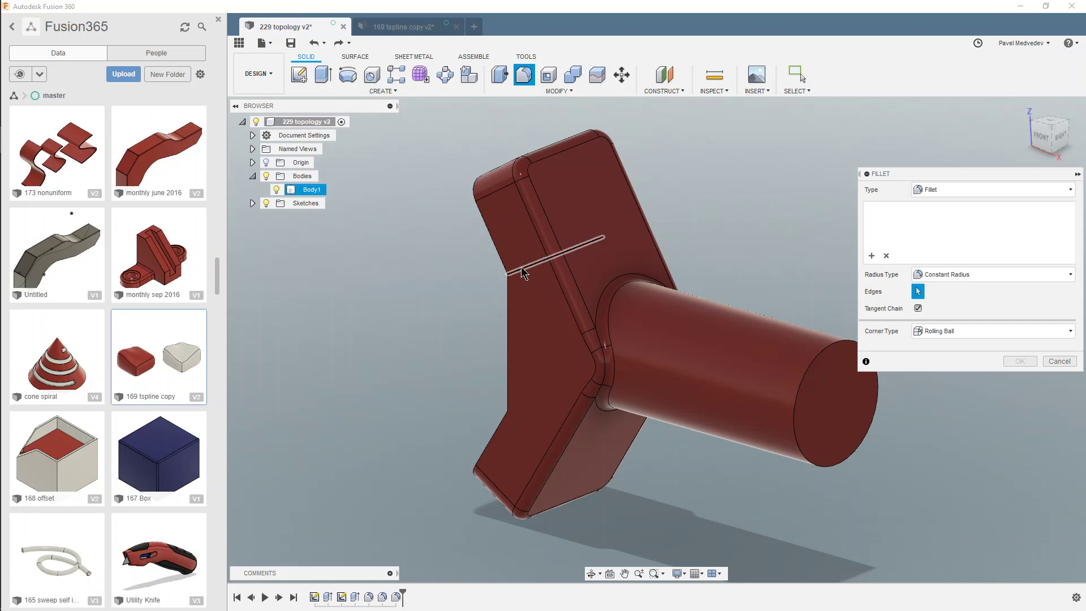
click(1060, 361)
key(alt+Tab)
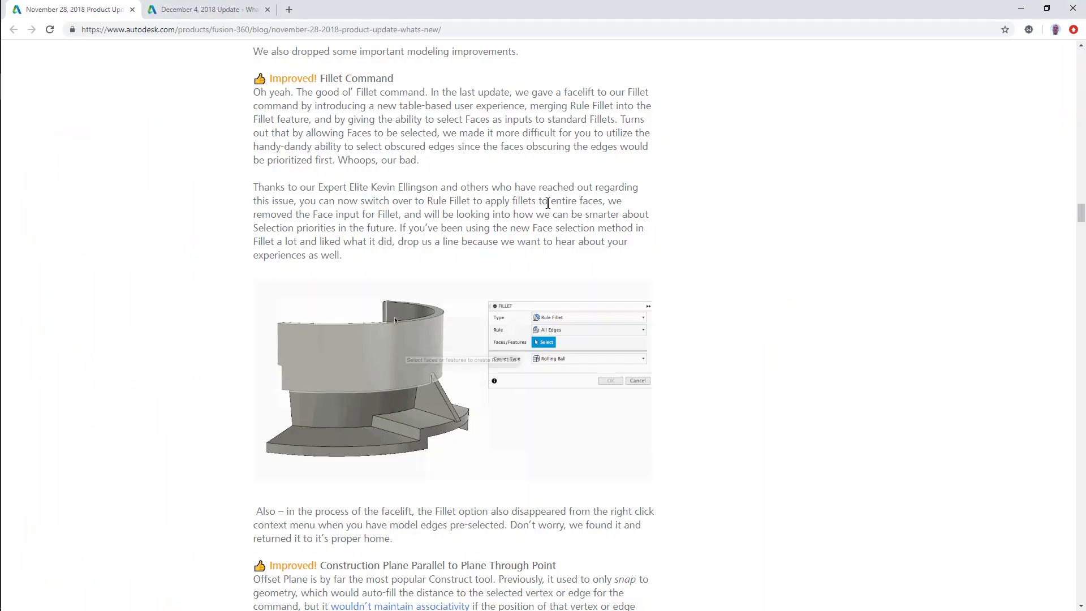
Step: Read the Construction Plane Parallel to Plane Through Point heading, then return to Fusion 360
scroll(478, 186, down, 3)
scroll(481, 148, down, 5)
scroll(478, 150, down, 1)
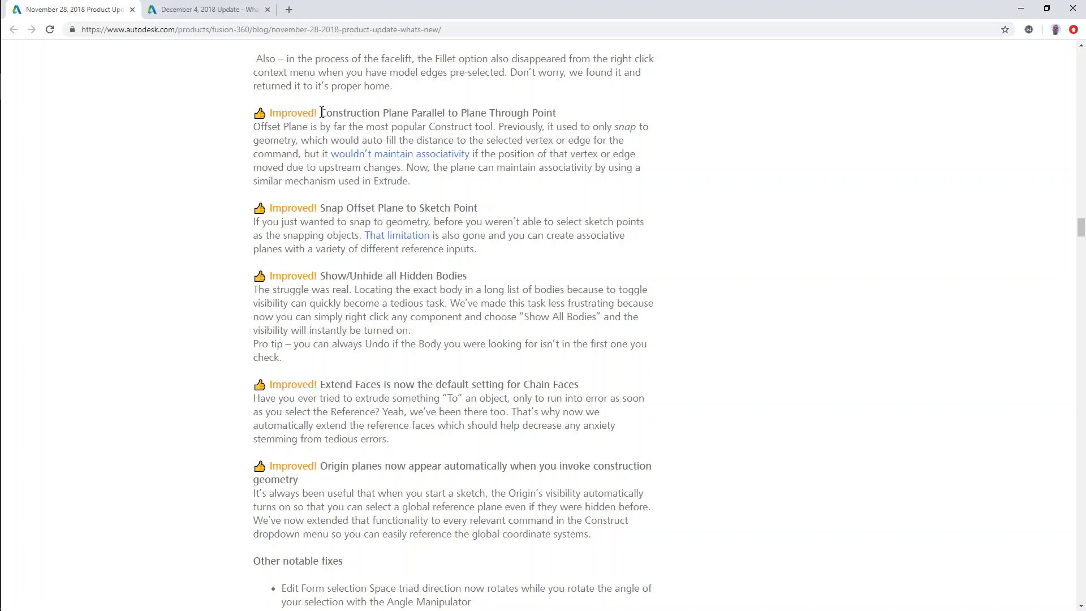
drag(320, 113, 448, 113)
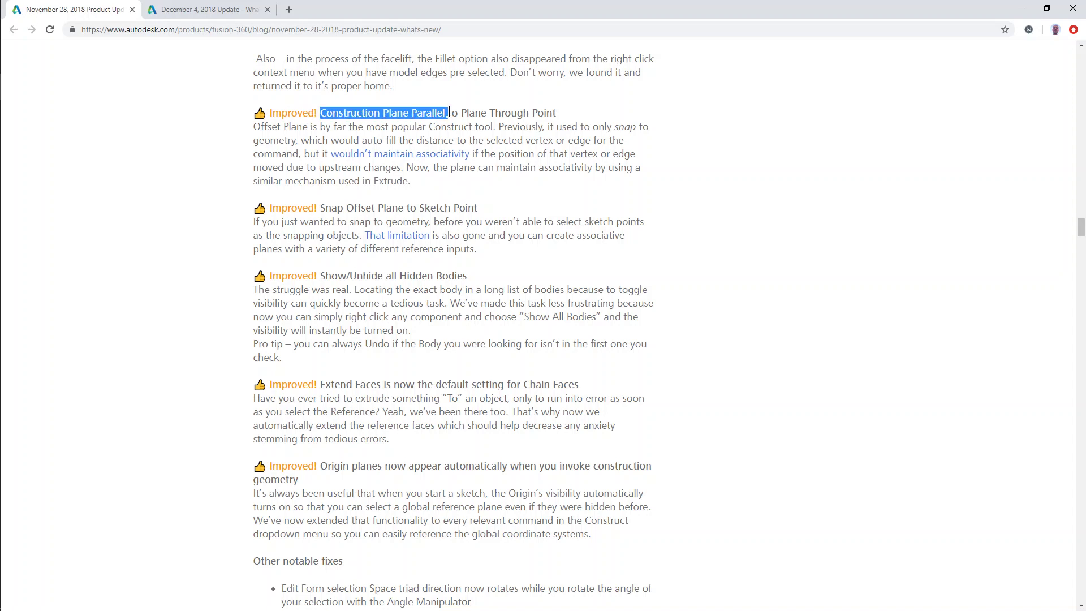
click(568, 117)
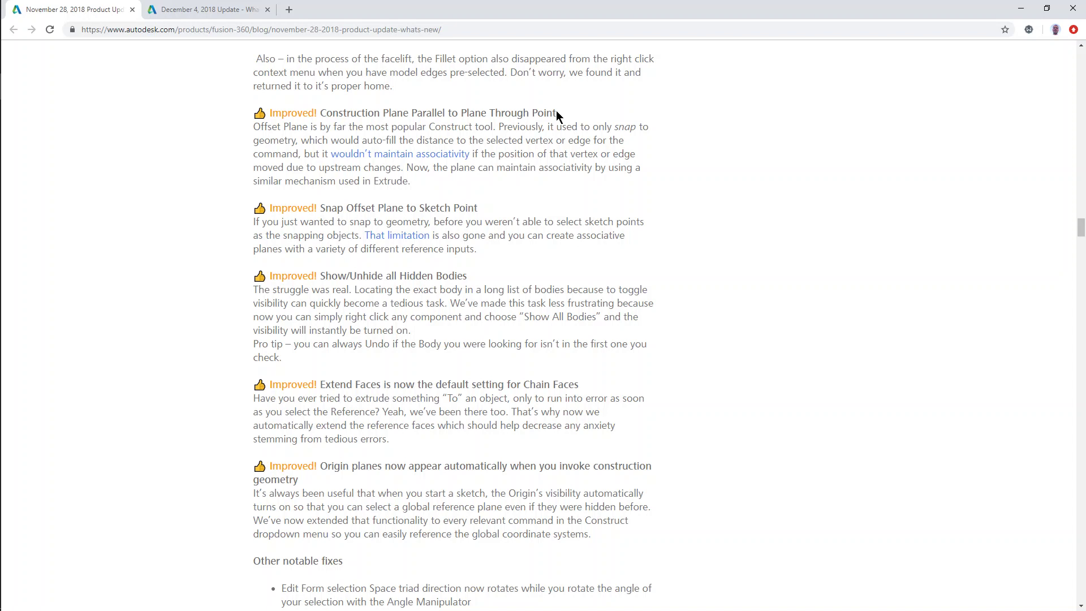
drag(557, 112, 321, 113)
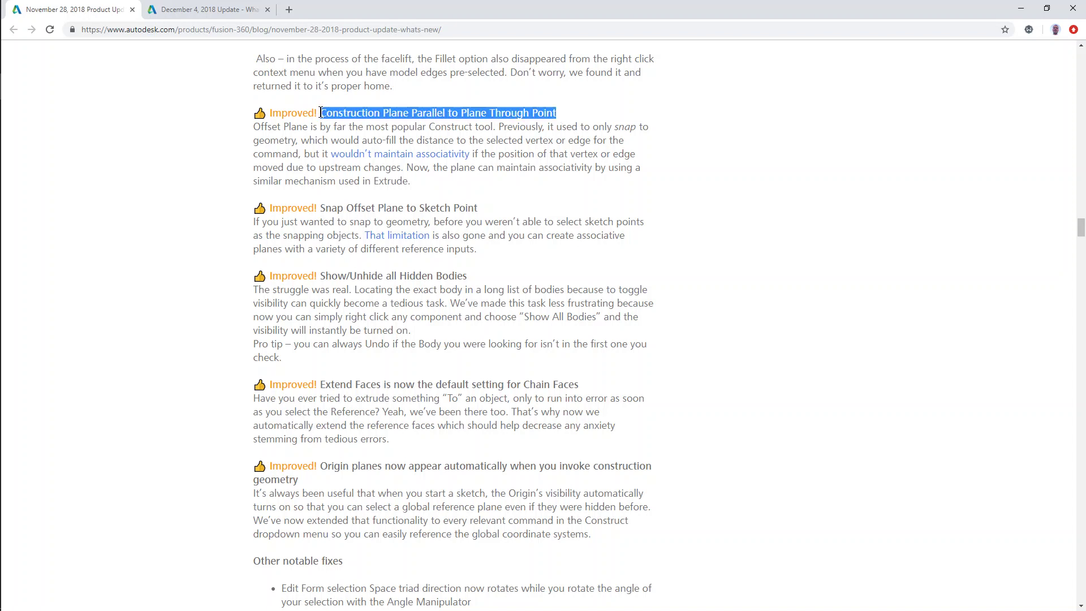
click(452, 100)
key(alt+Tab)
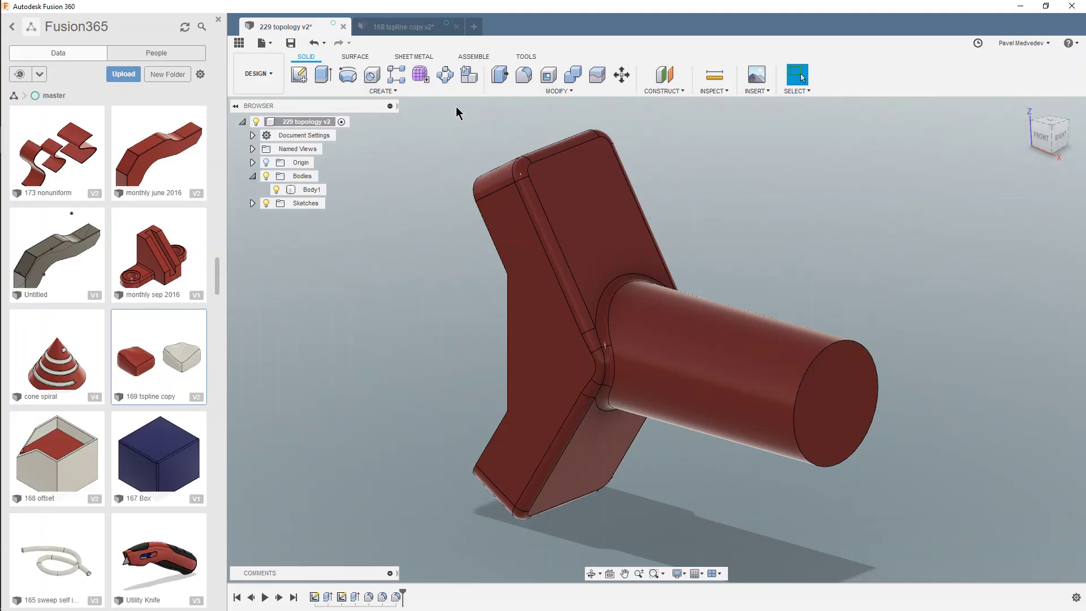
Step: Create an offset plane from the flat end face, extent To Object, through a corner vertex (9.71 mm)
shift+middle_drag(770, 217, 800, 186)
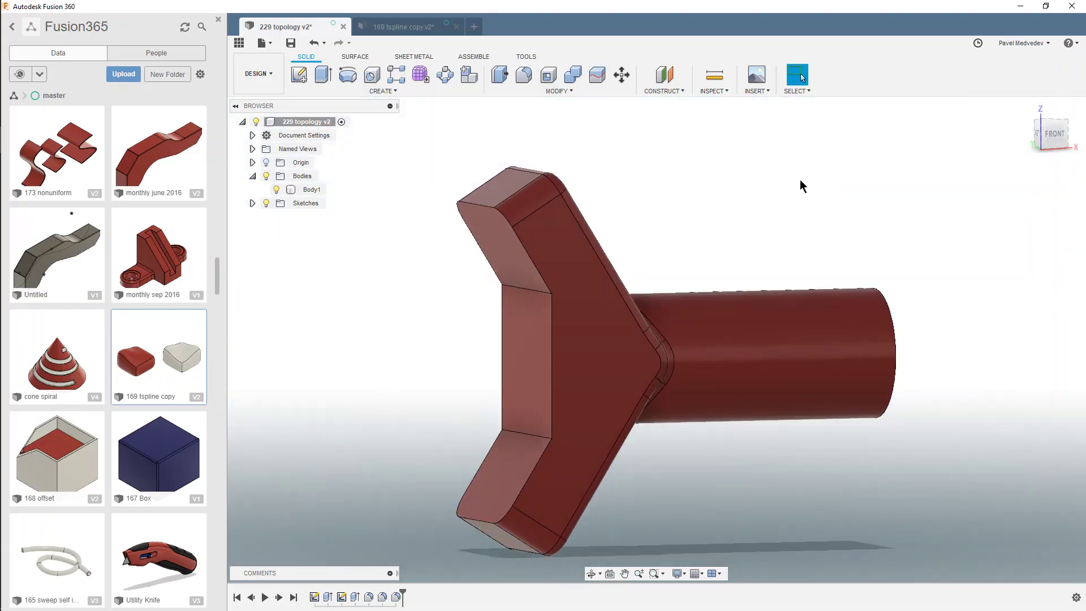
click(660, 90)
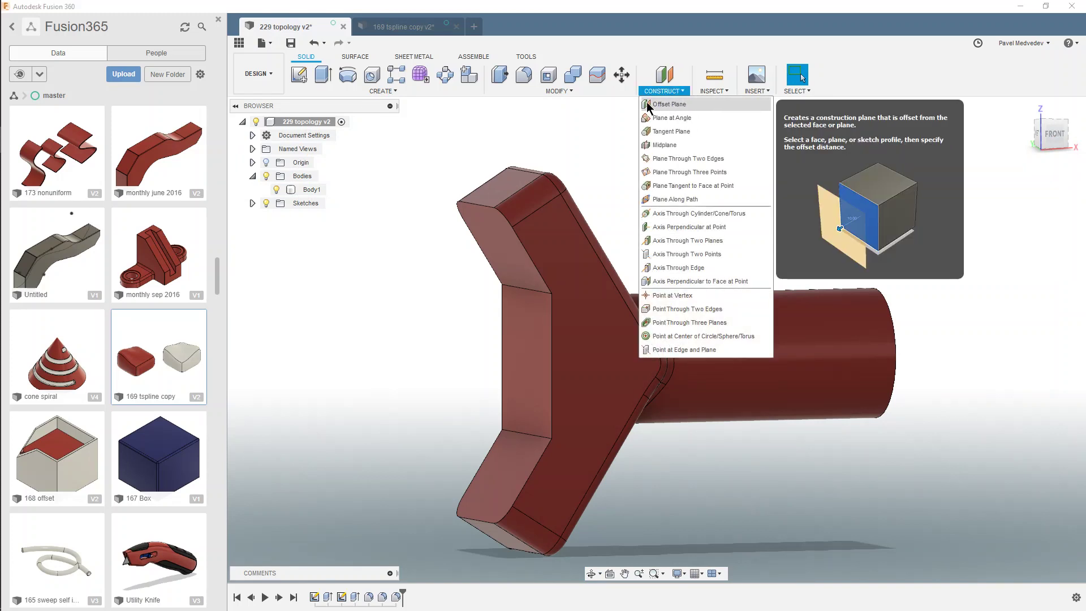
click(696, 105)
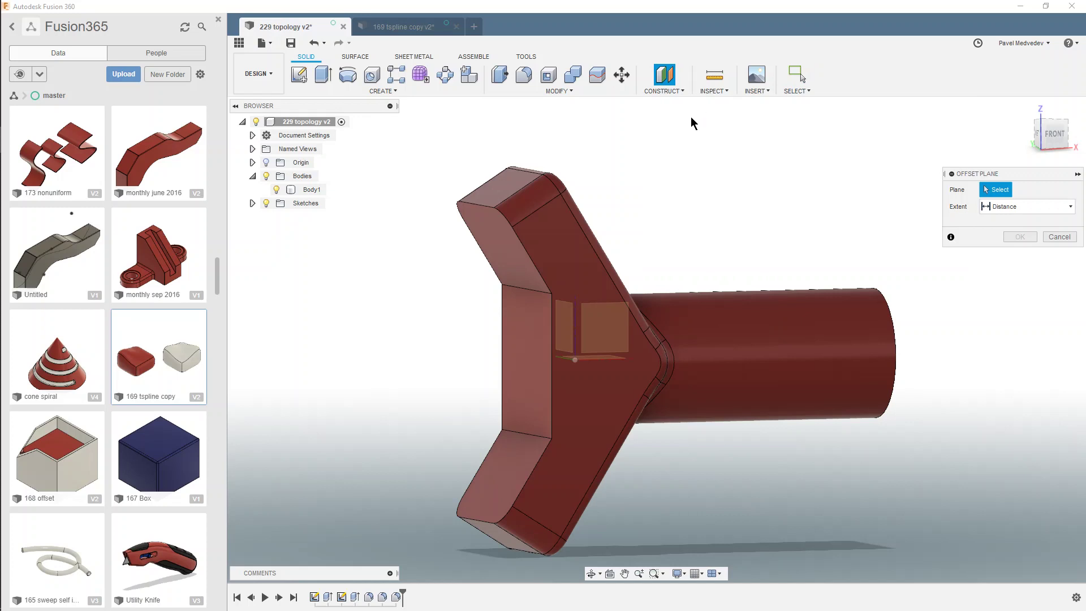
click(537, 346)
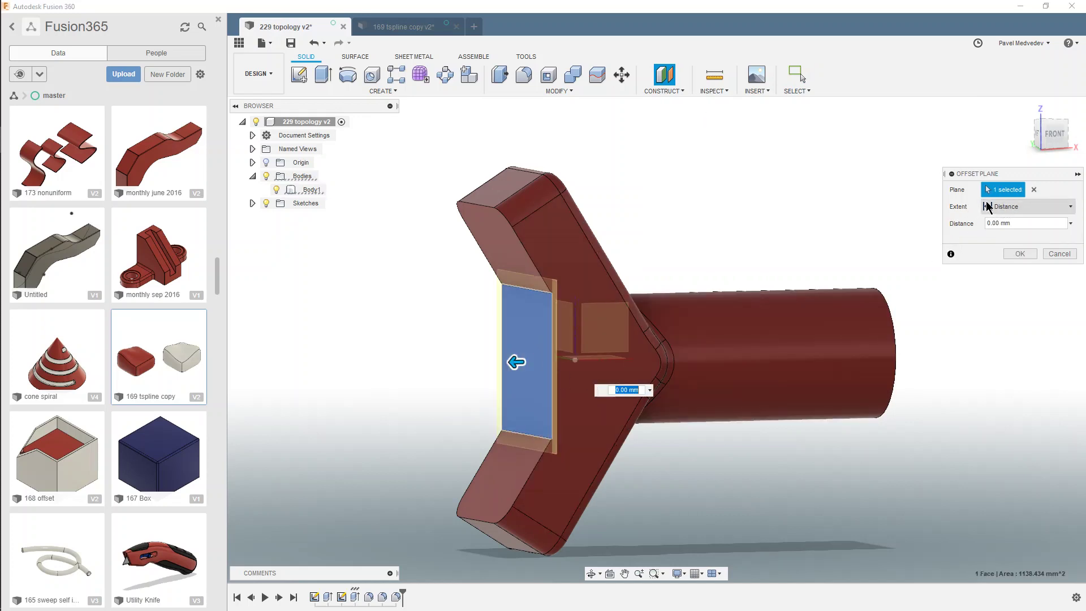
click(1005, 204)
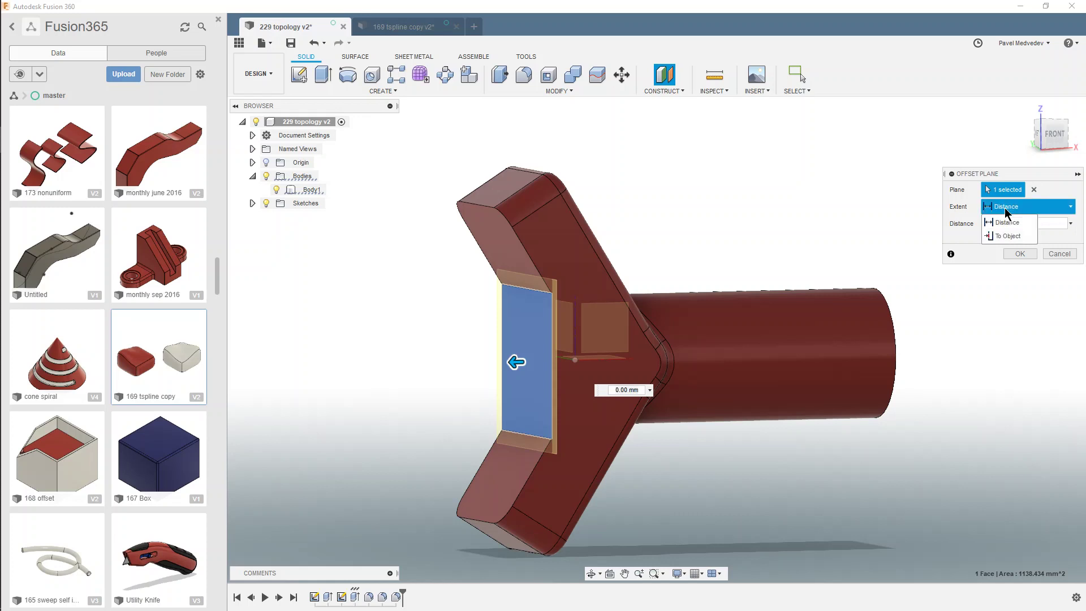
click(999, 237)
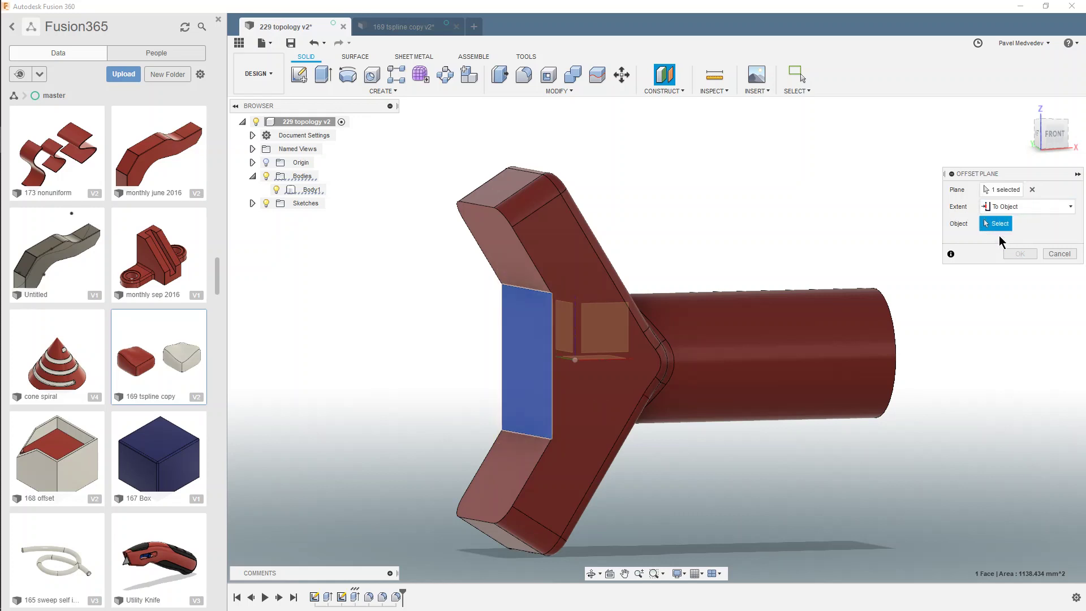
click(511, 228)
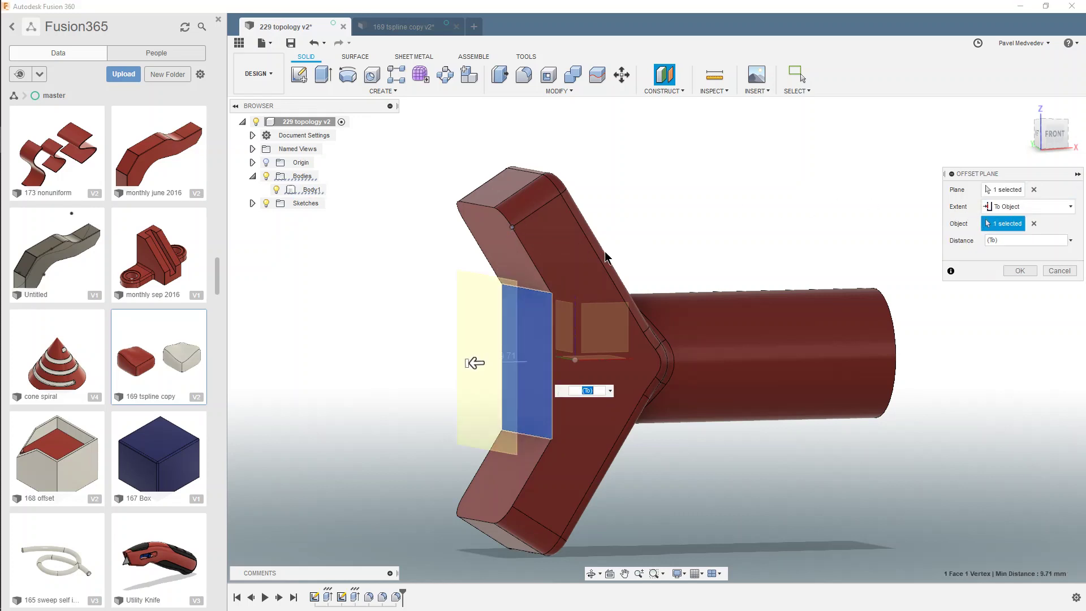
mouse_move(655, 226)
shift+middle_down()
mouse_move(663, 222)
mouse_move(623, 223)
mouse_move(645, 227)
shift+middle_up()
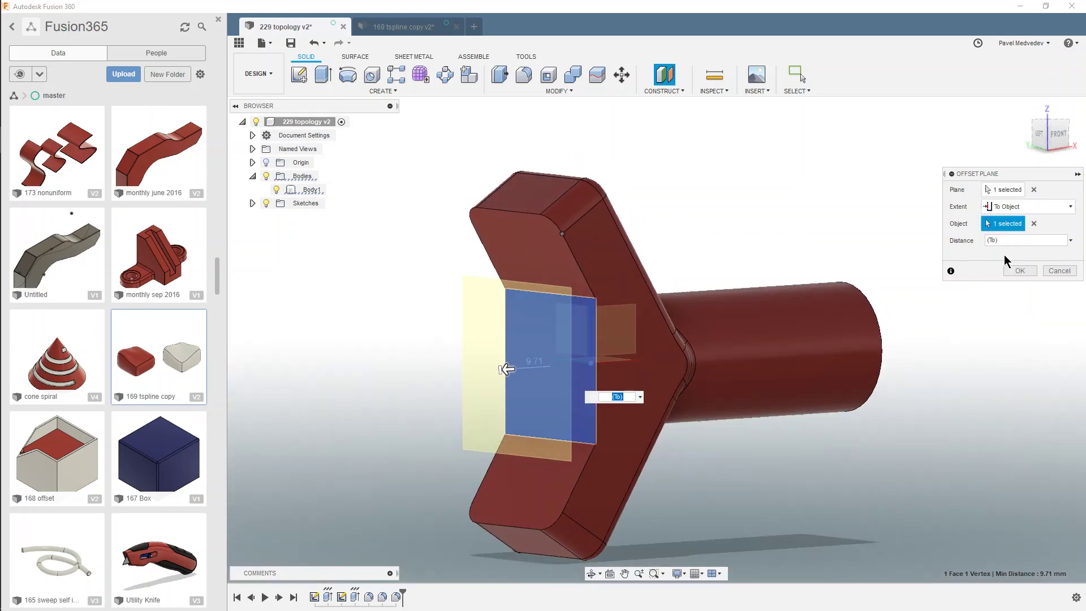
click(1019, 271)
shift+middle_drag(699, 225, 754, 206)
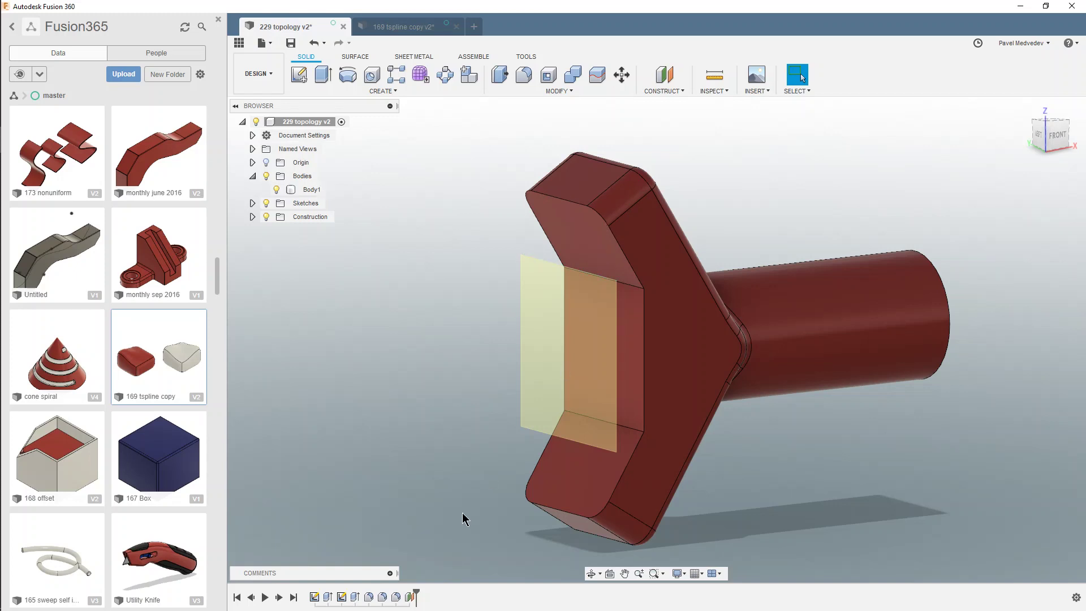
Step: Change Fillet1's radius from 5 to 10 mm, check the plane follows, then return to Chrome
right_click(368, 595)
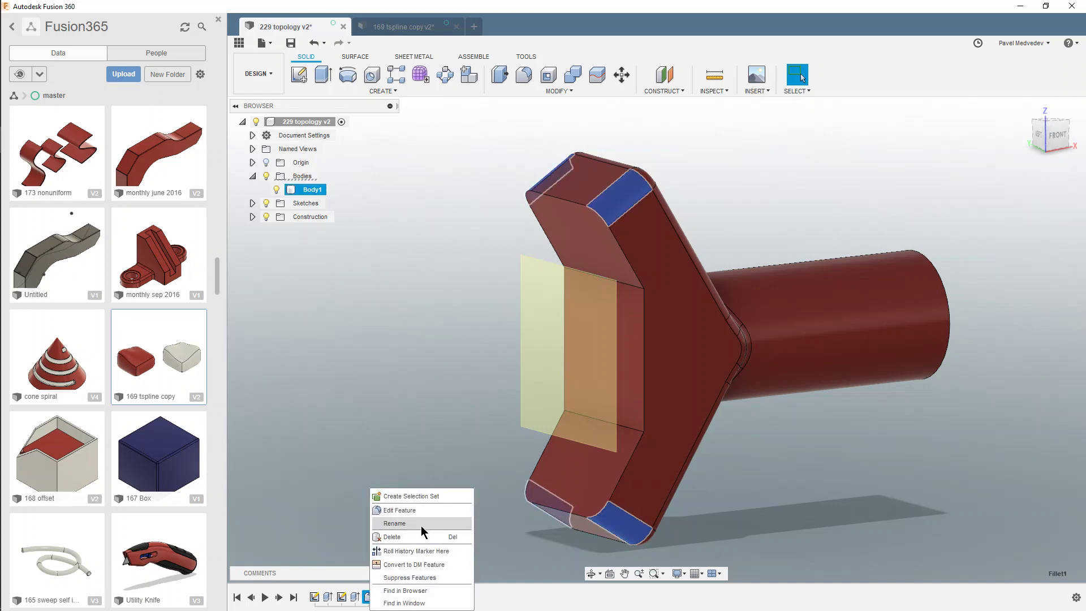
click(418, 510)
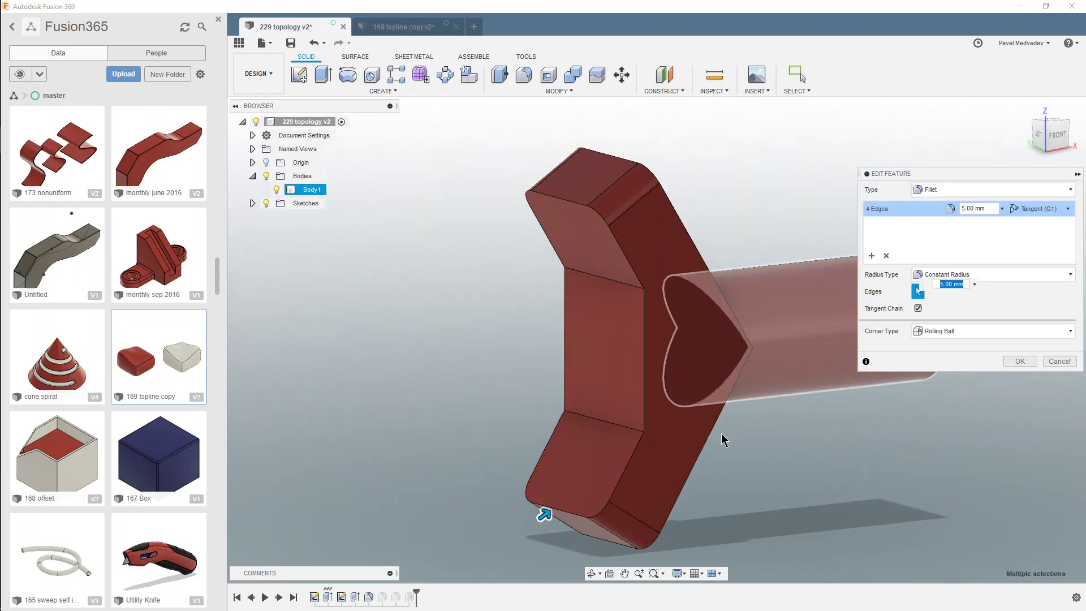
mouse_move(546, 516)
mouse_down()
mouse_move(538, 510)
mouse_move(554, 511)
mouse_up()
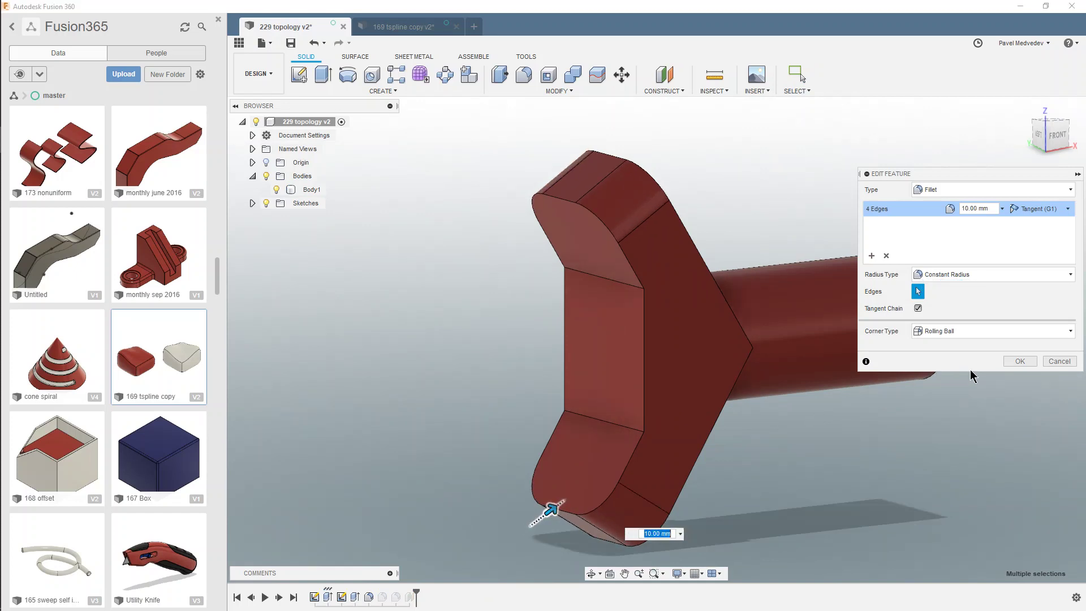
click(1016, 362)
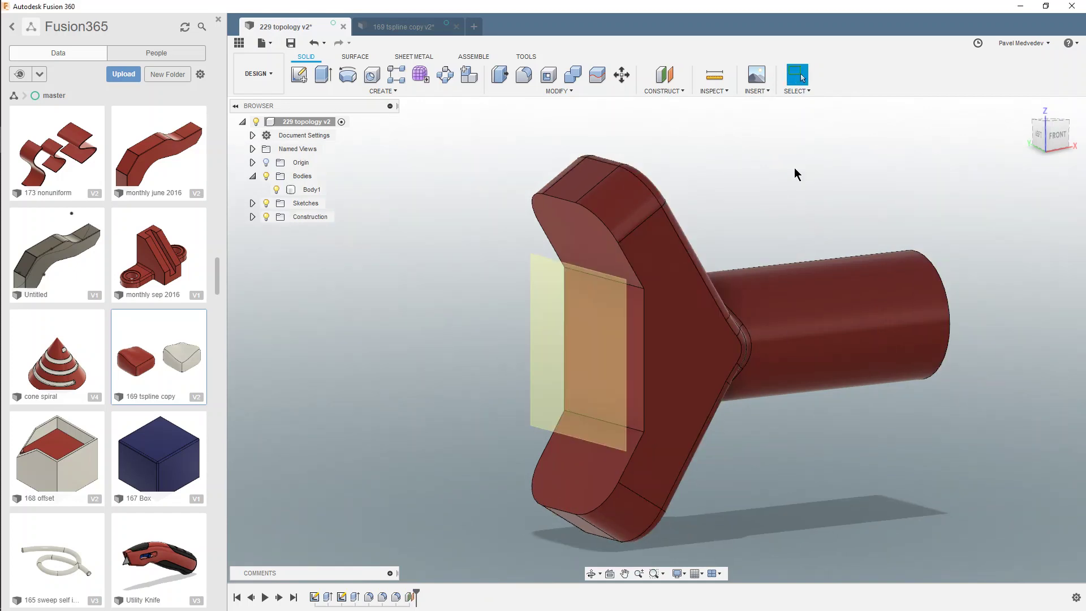
shift+middle_drag(794, 168, 538, 303)
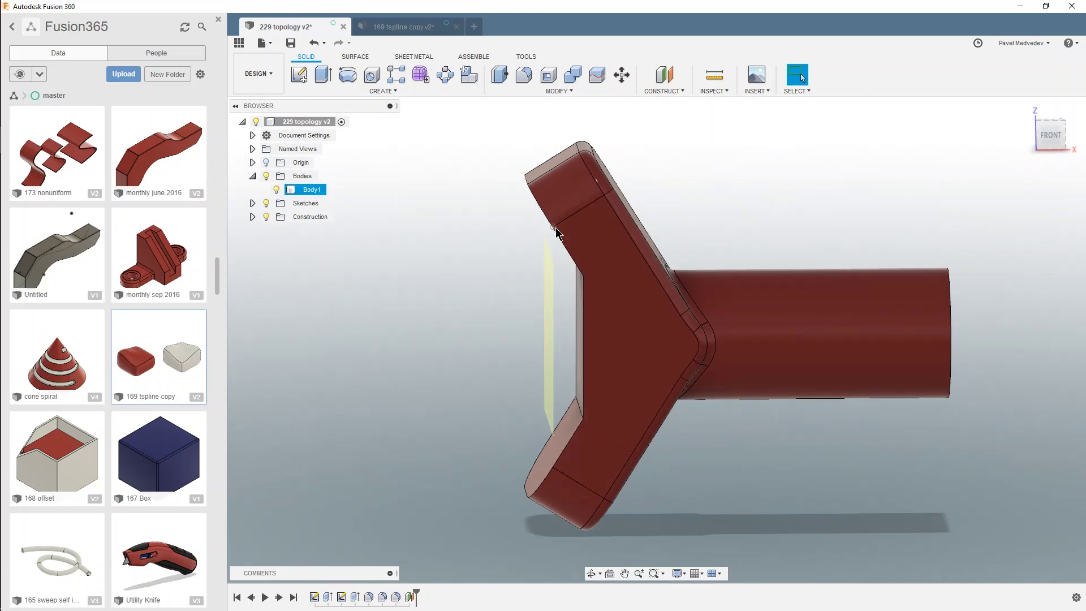
mouse_move(556, 230)
shift+middle_down()
mouse_move(622, 232)
mouse_move(594, 242)
shift+middle_up()
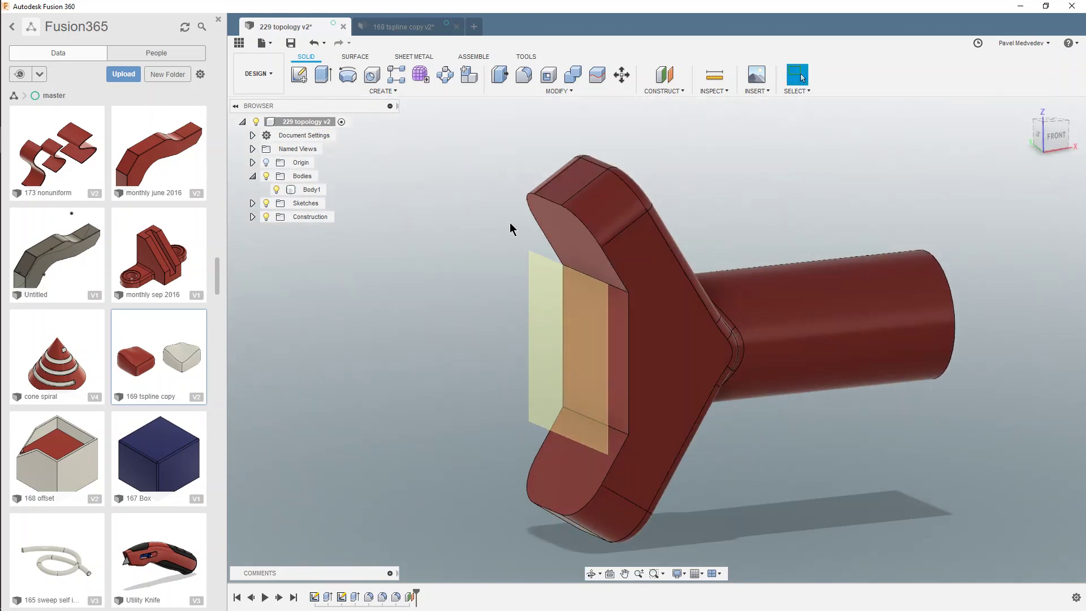
key(alt+Tab)
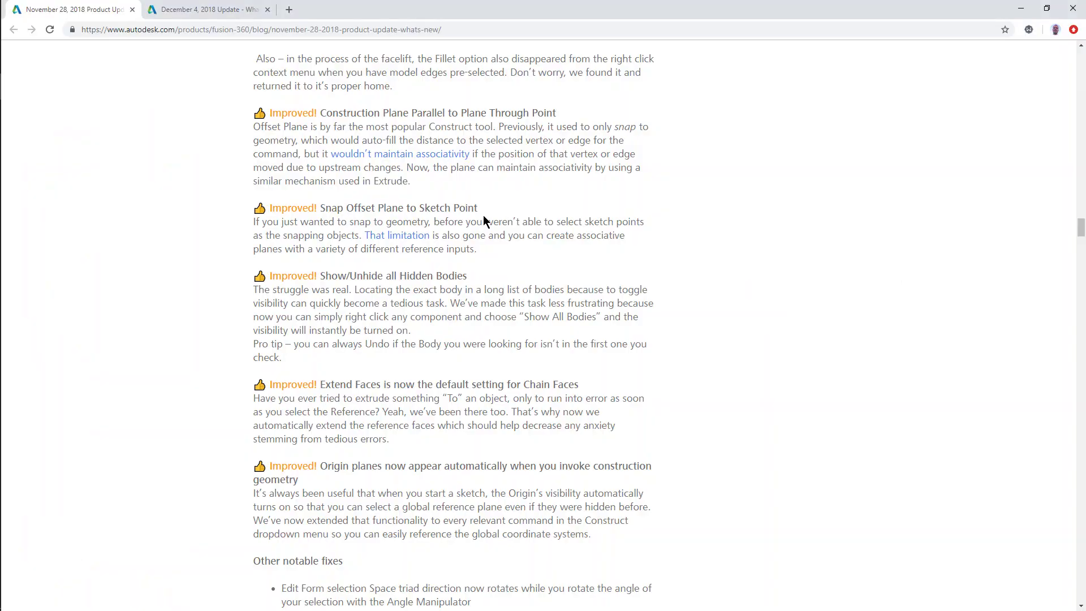
Step: Read the Snap Offset Plane to Sketch Point heading, then return to Fusion 360
drag(320, 209, 447, 216)
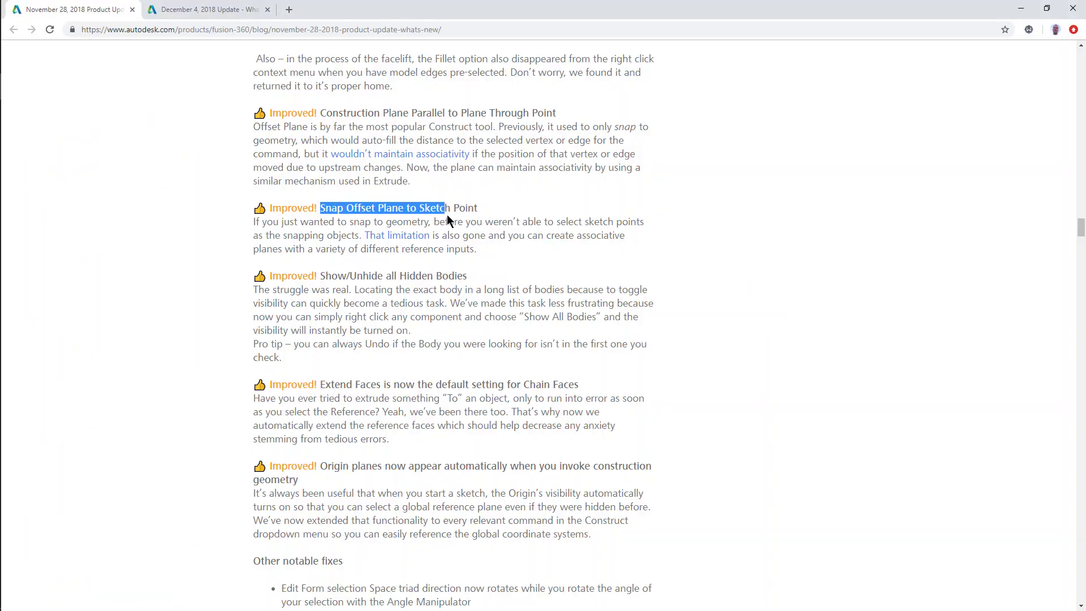
click(461, 207)
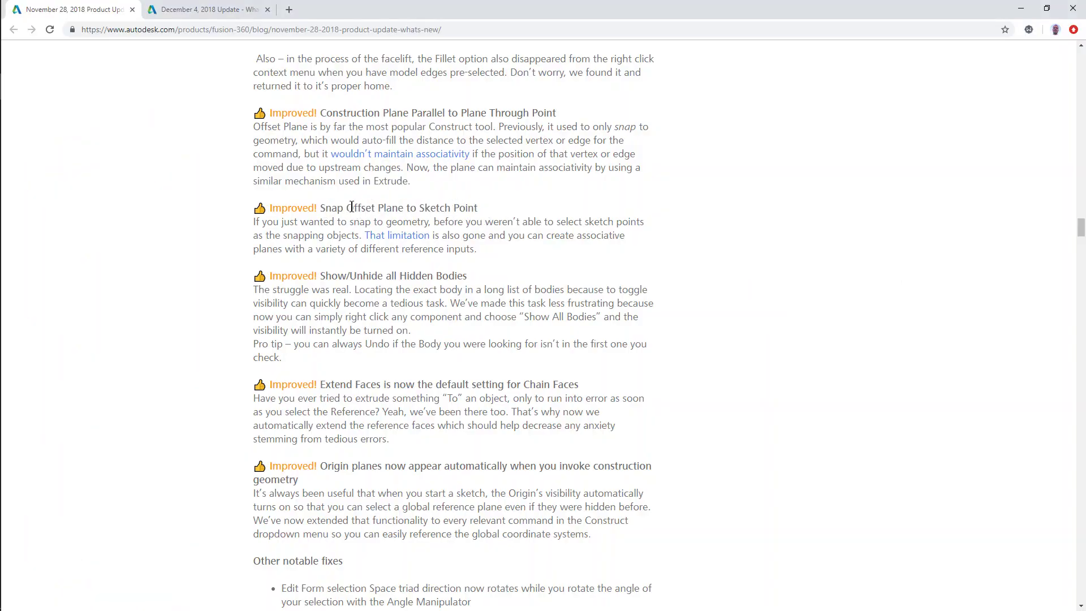
mouse_move(346, 209)
mouse_down()
mouse_move(480, 205)
mouse_move(467, 205)
mouse_up()
click(451, 205)
key(alt+Tab)
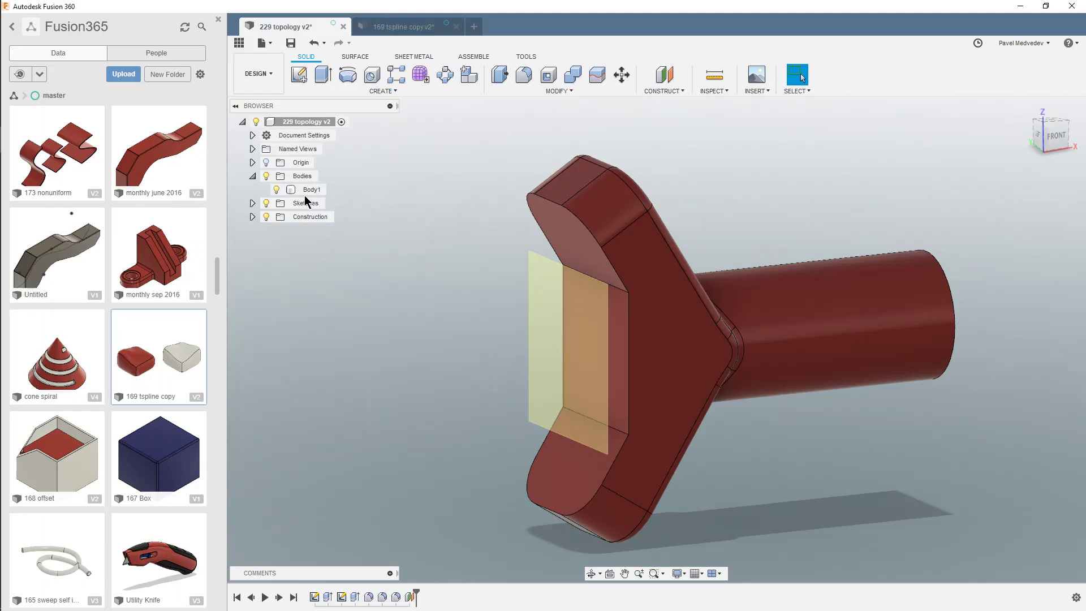
Step: Hide and re-show Body1 and the Bodies folder using their visibility bulbs
click(305, 191)
click(276, 189)
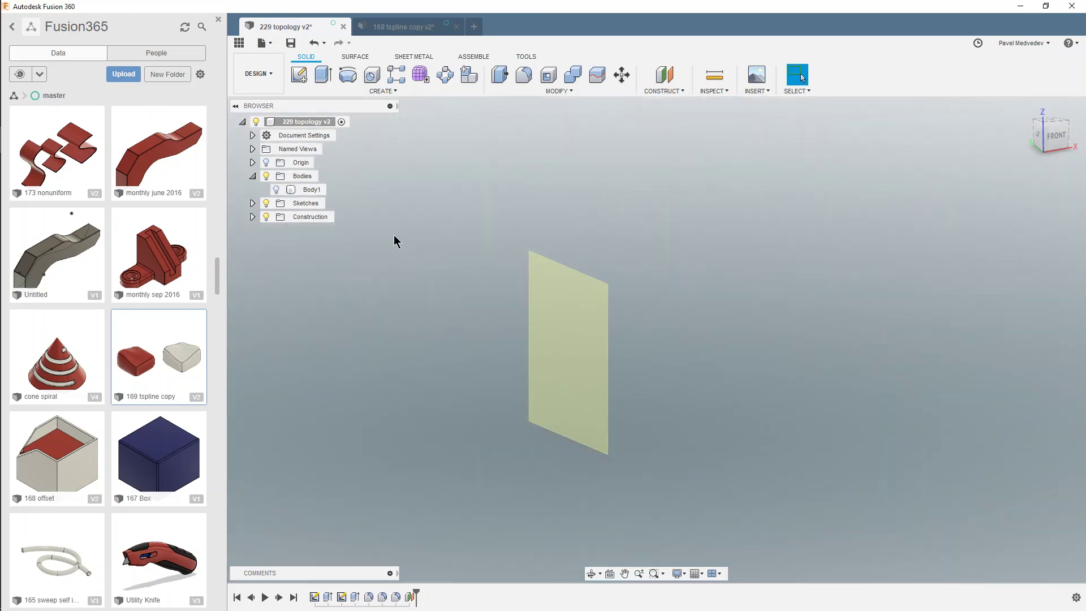
click(277, 190)
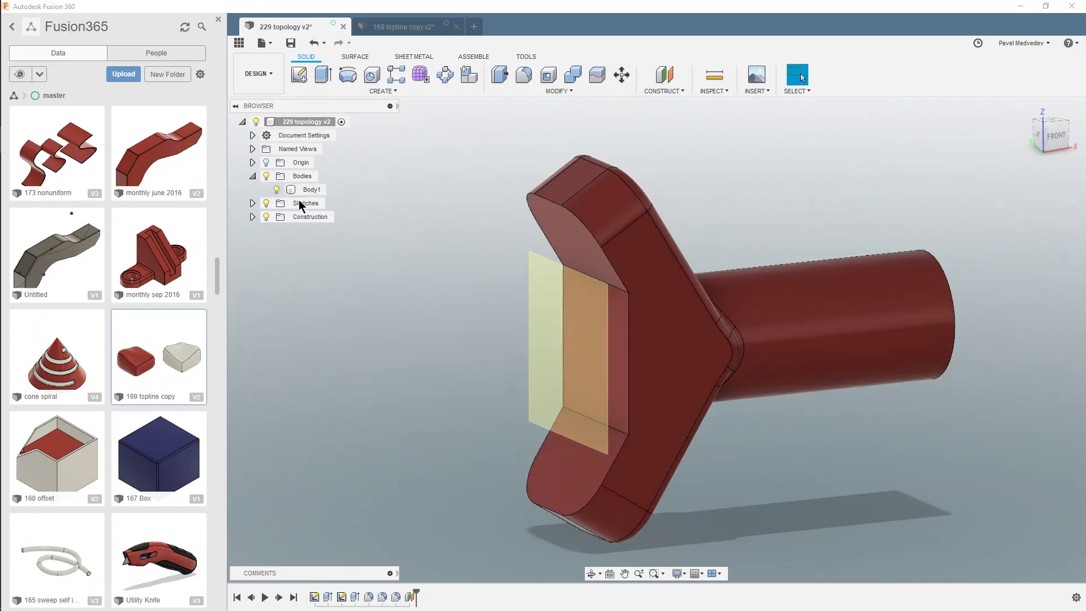
click(269, 176)
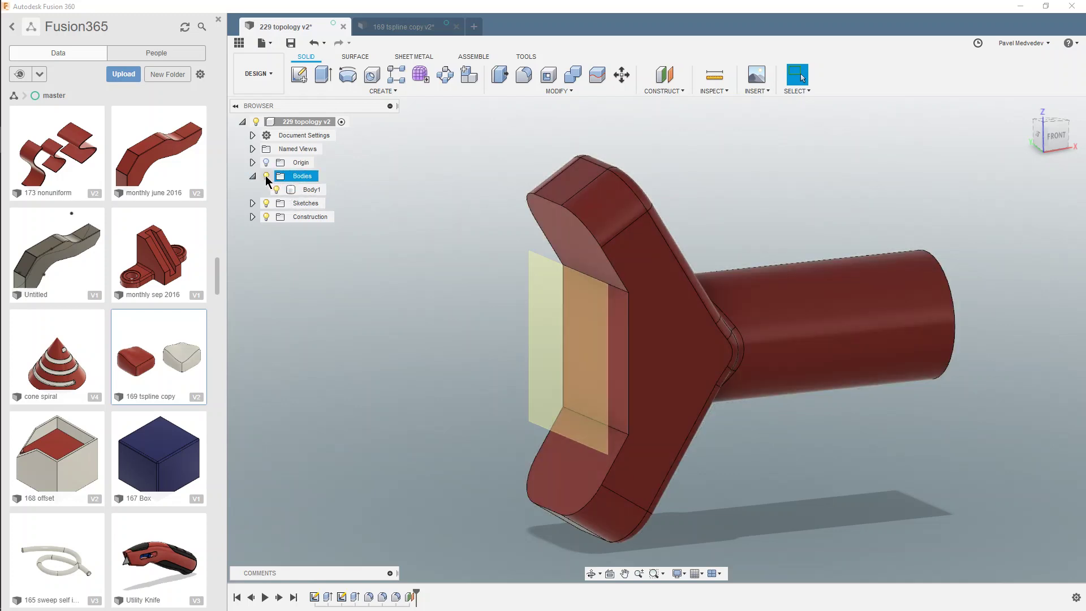
click(267, 176)
click(267, 176)
click(278, 190)
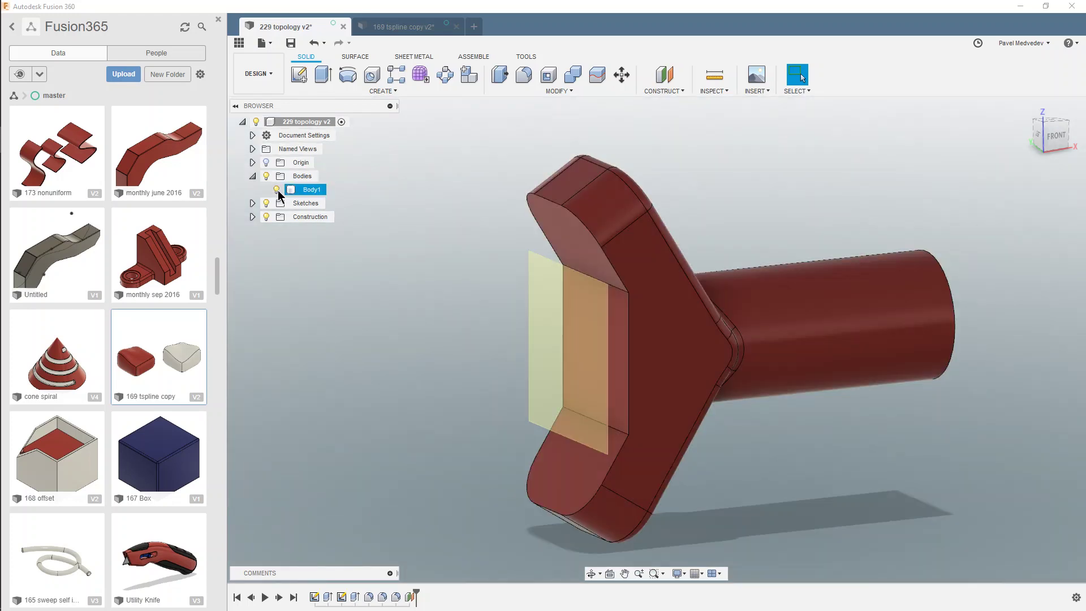
click(290, 255)
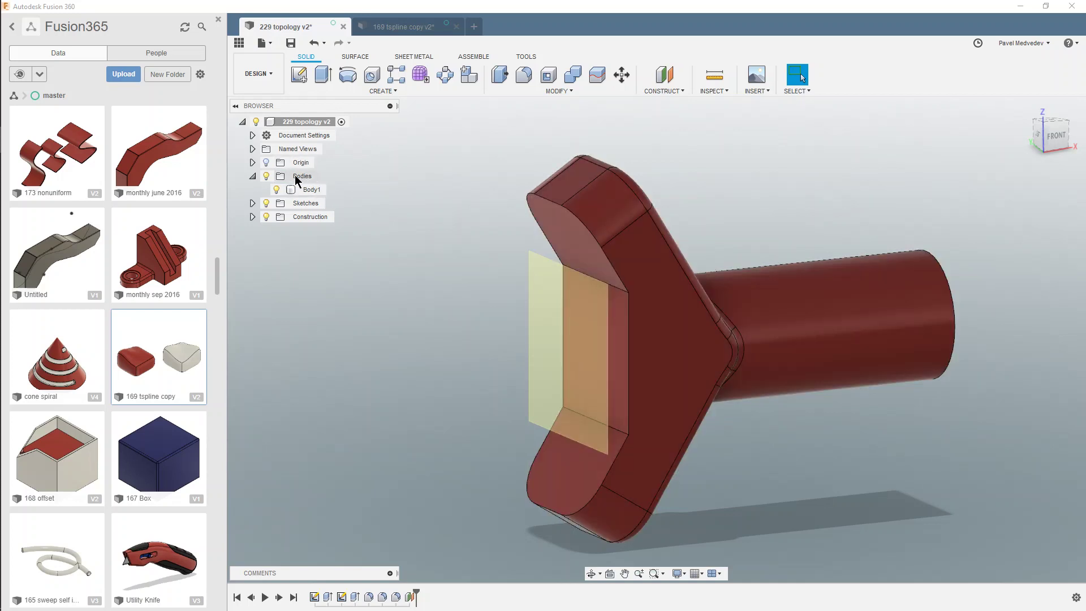
Step: Apply Show All Bodies on the root component, then return to the blog post
right_click(320, 126)
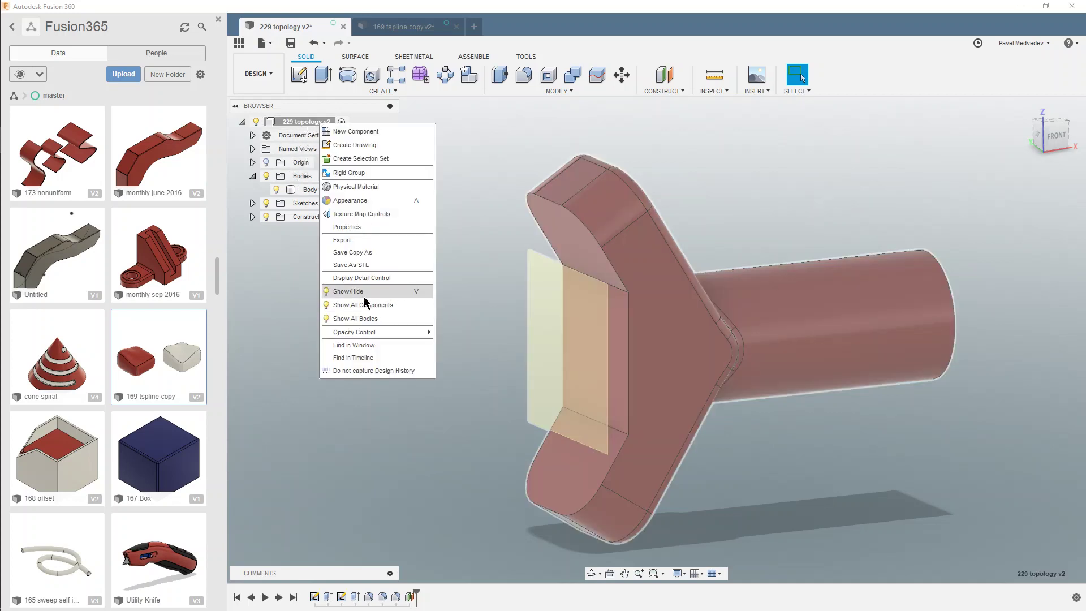
click(386, 318)
key(alt+Tab)
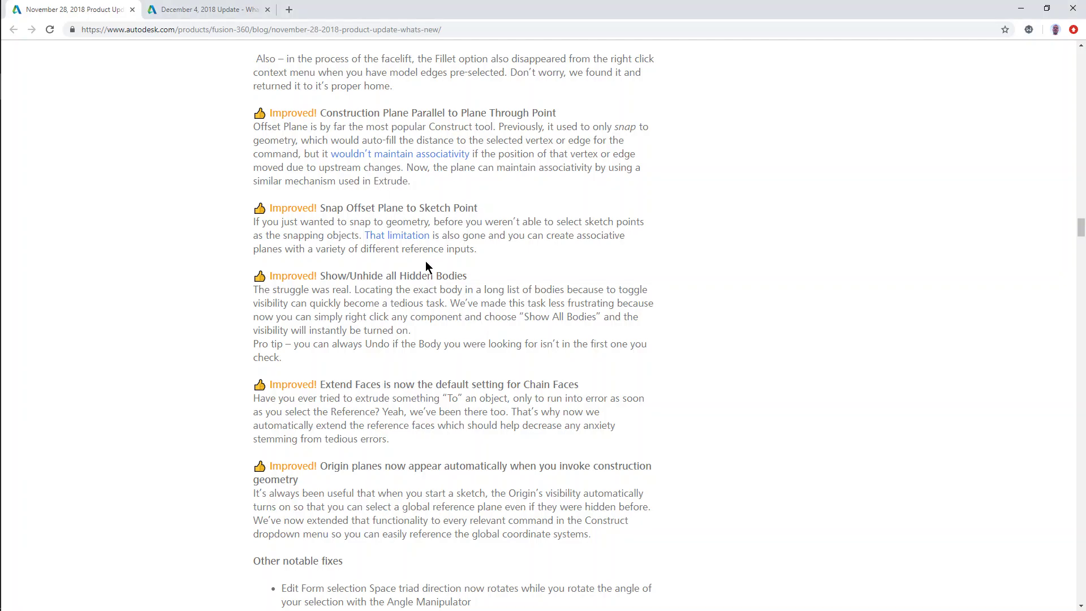
Step: Read the blog's Origin planes entry, then return to the '229 topology v2' design
scroll(462, 243, down, 3)
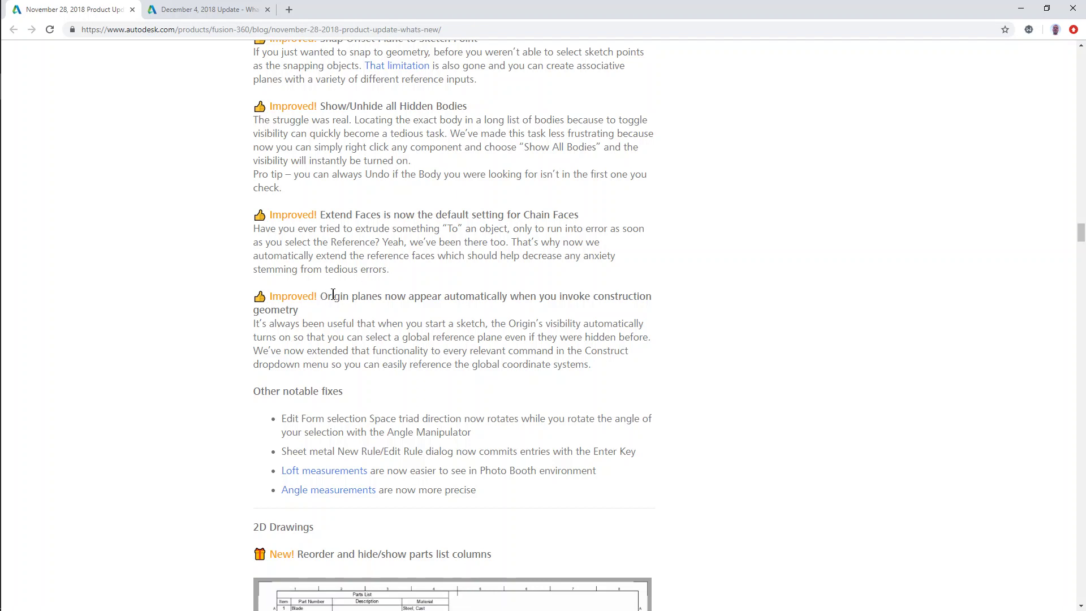
drag(319, 296, 447, 296)
click(451, 295)
key(alt+Tab)
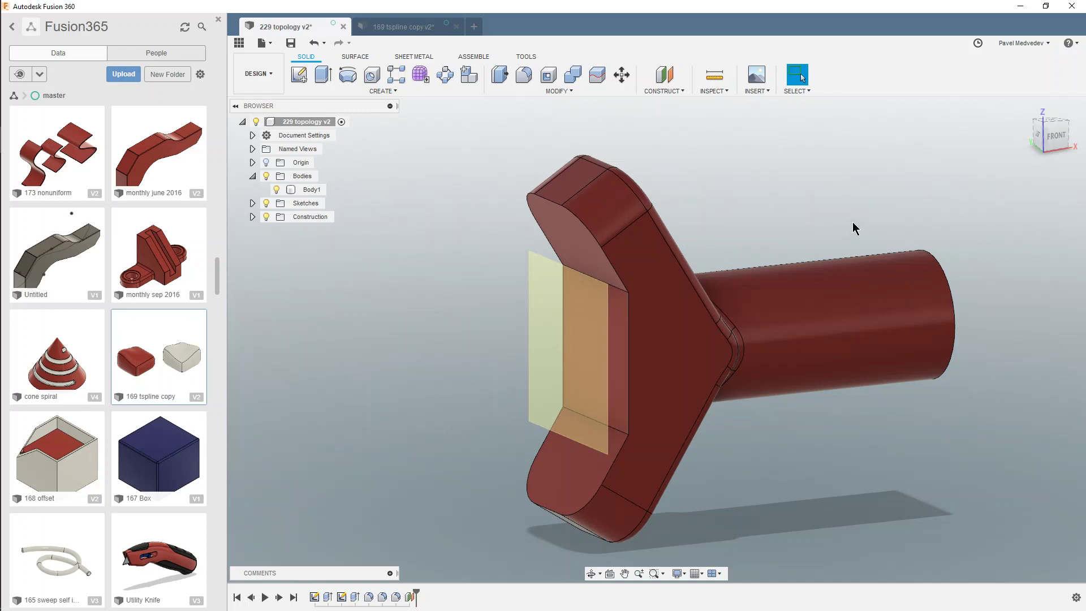
scroll(702, 233, down, 4)
shift+middle_drag(756, 202, 713, 199)
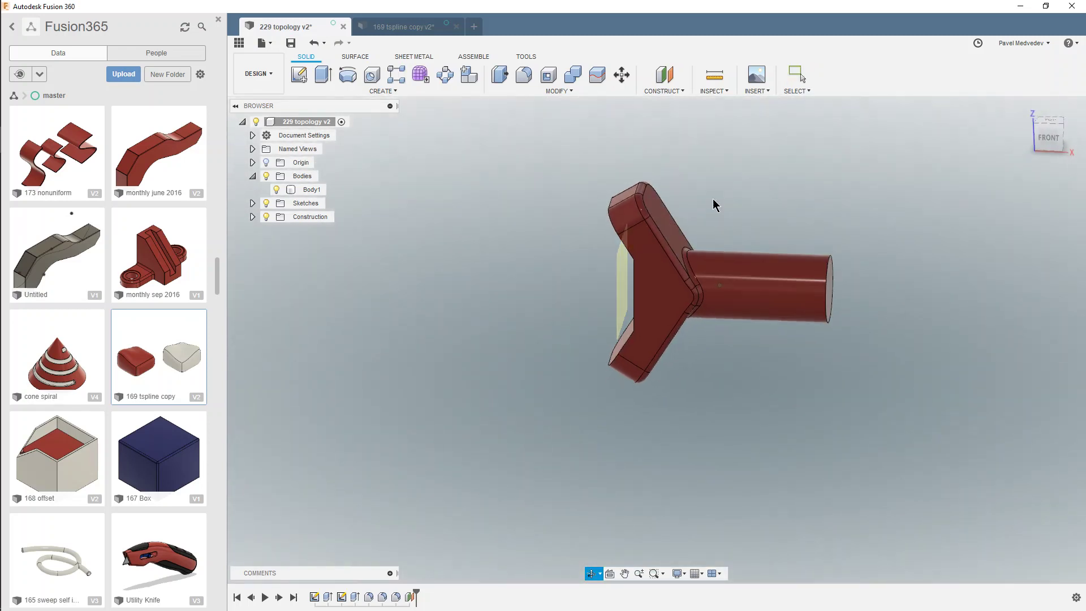
click(665, 77)
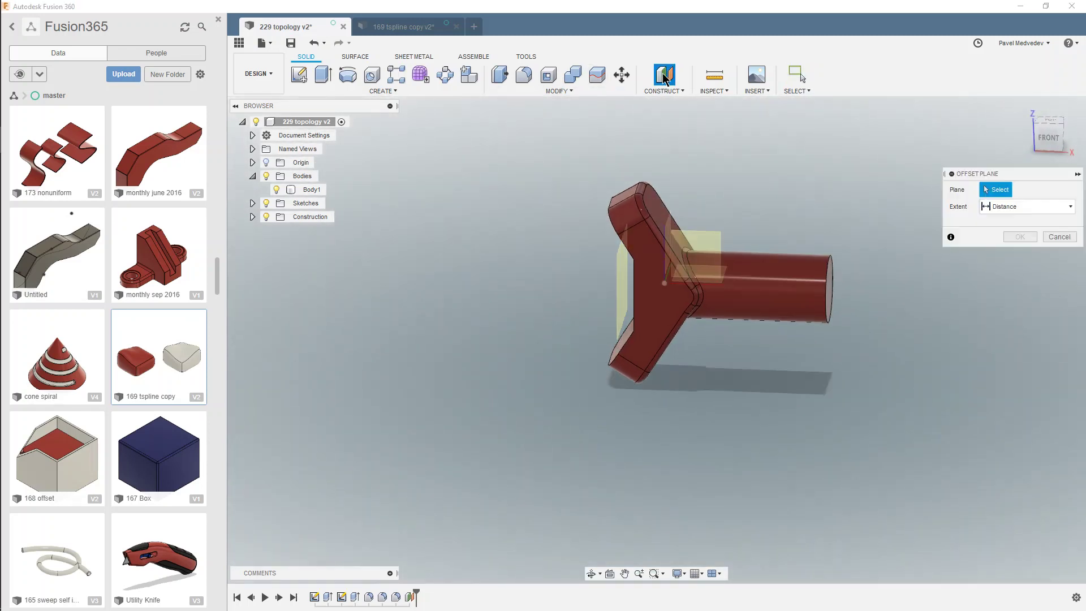
click(1060, 236)
shift+middle_drag(851, 169, 734, 213)
scroll(730, 226, up, 3)
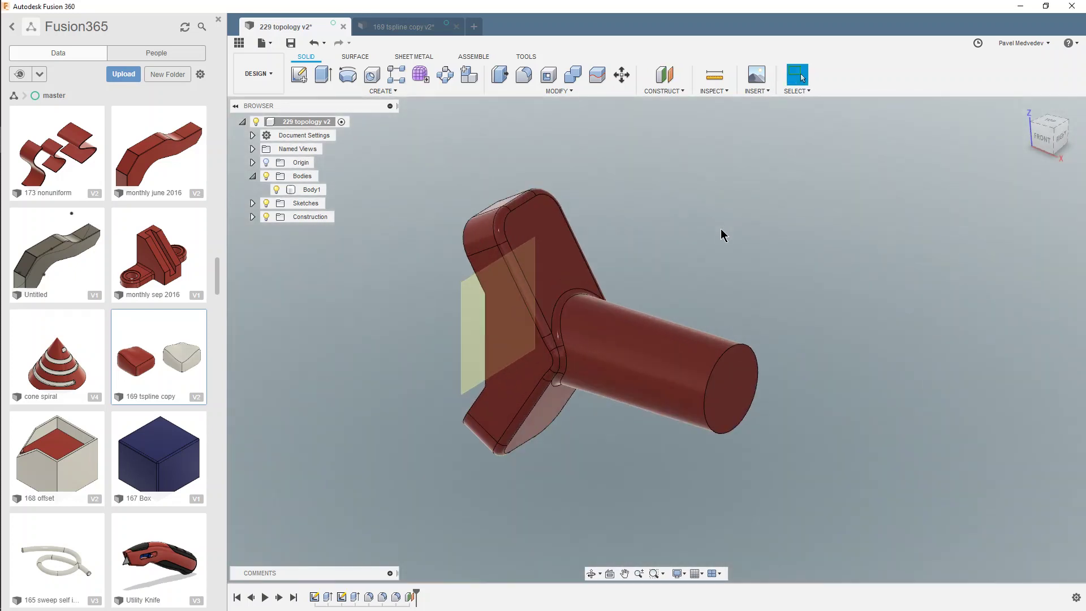
click(300, 76)
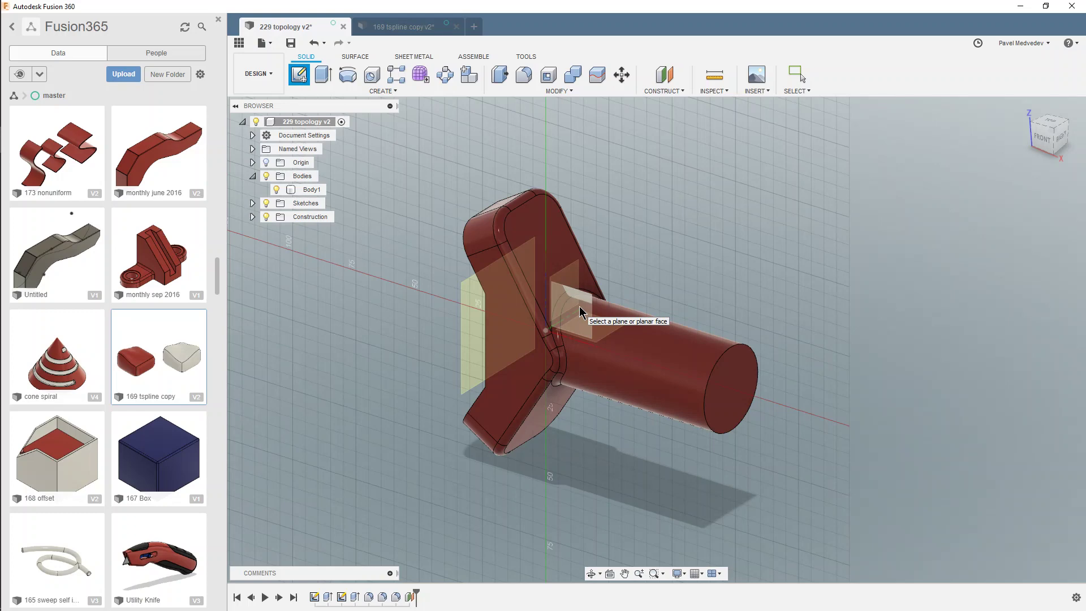
key(Escape)
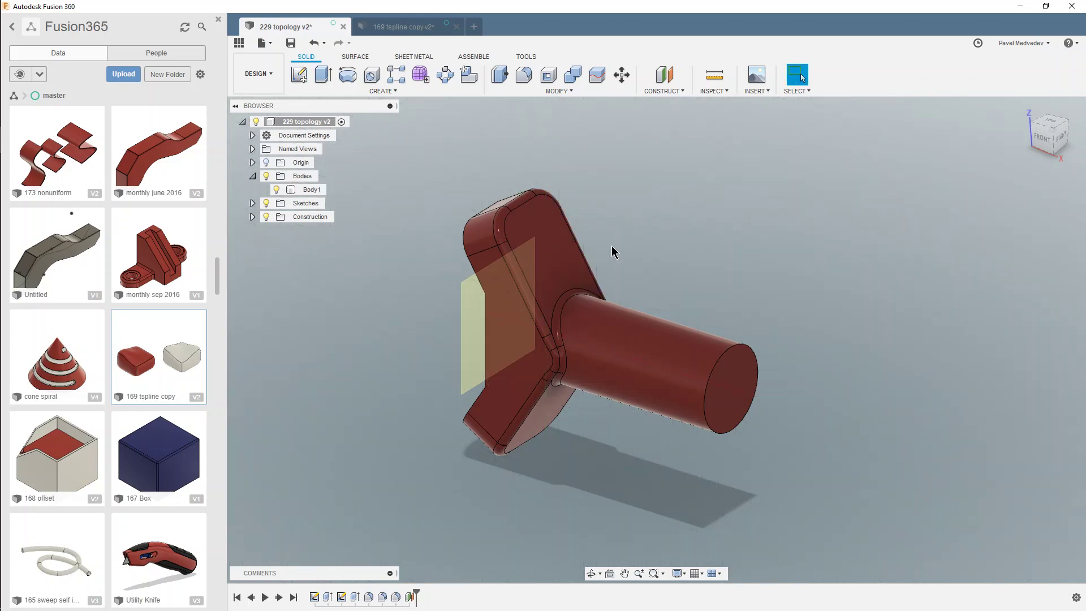
click(667, 75)
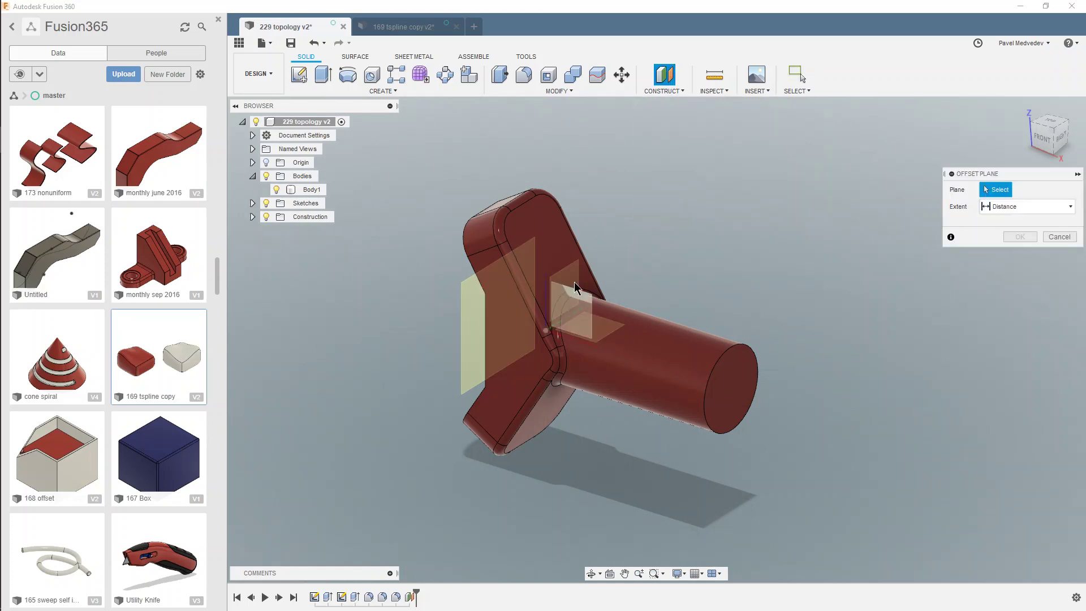
click(1059, 237)
Step: Back in the blog, read through 2D Drawings and CAM to Go below Inner Radius for Turning Profile
key(alt+Tab)
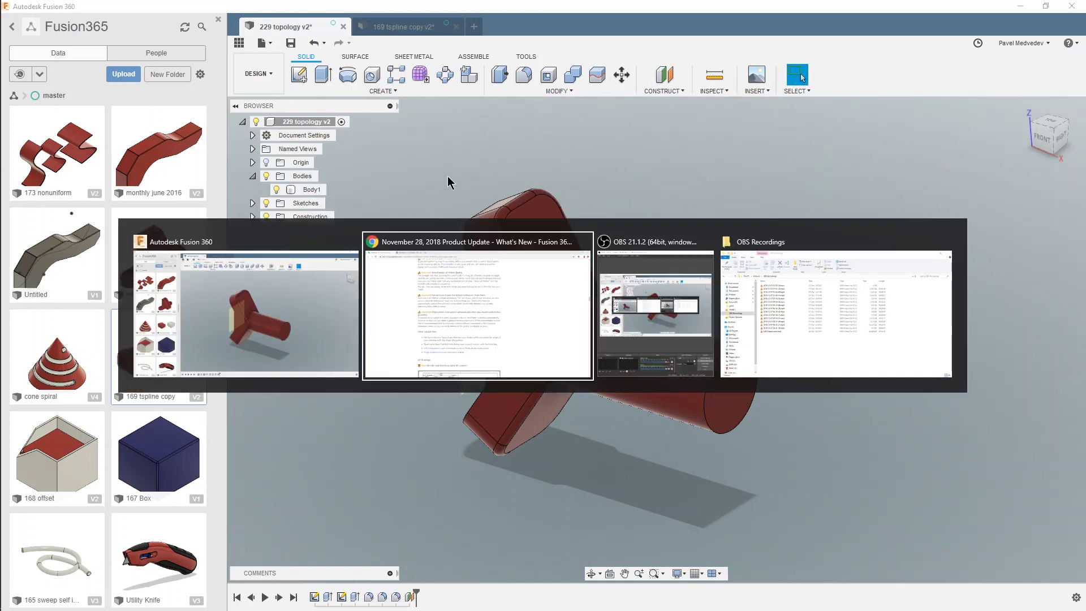
scroll(461, 220, down, 3)
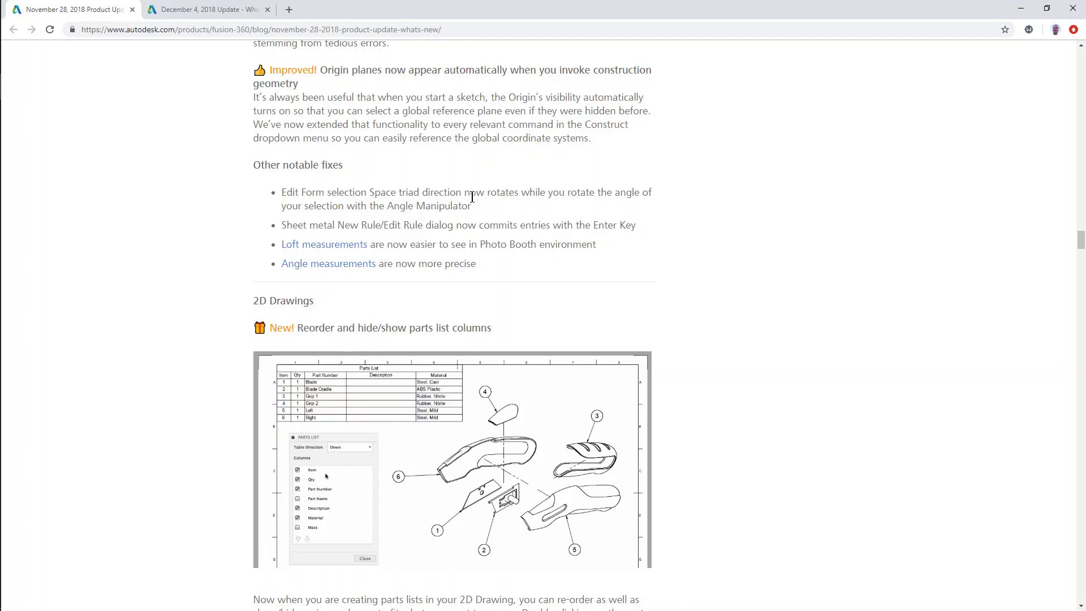
scroll(472, 197, down, 6)
scroll(339, 141, up, 3)
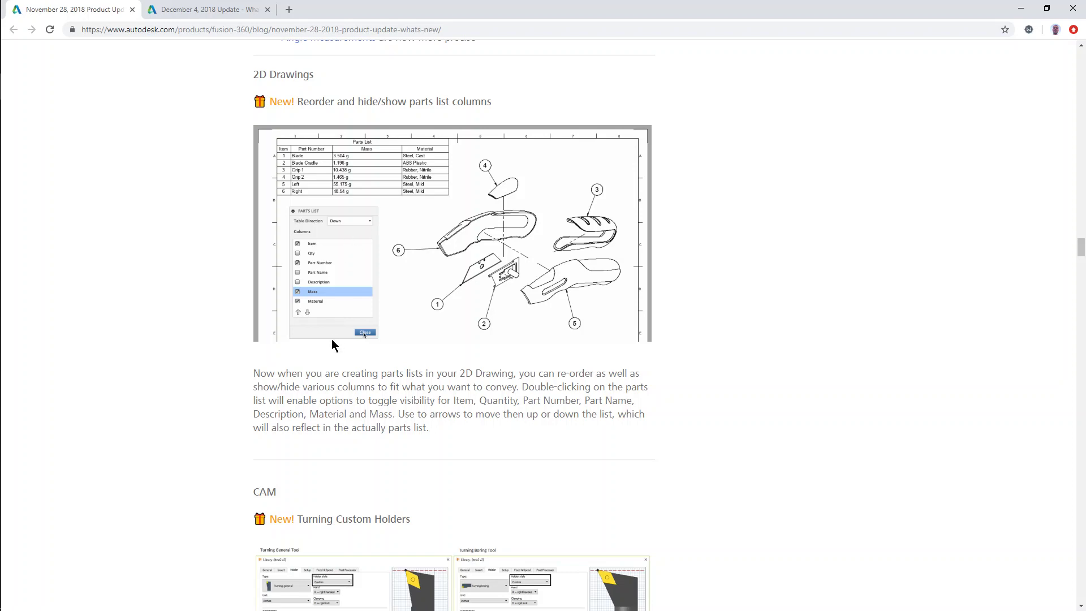
scroll(684, 306, down, 4)
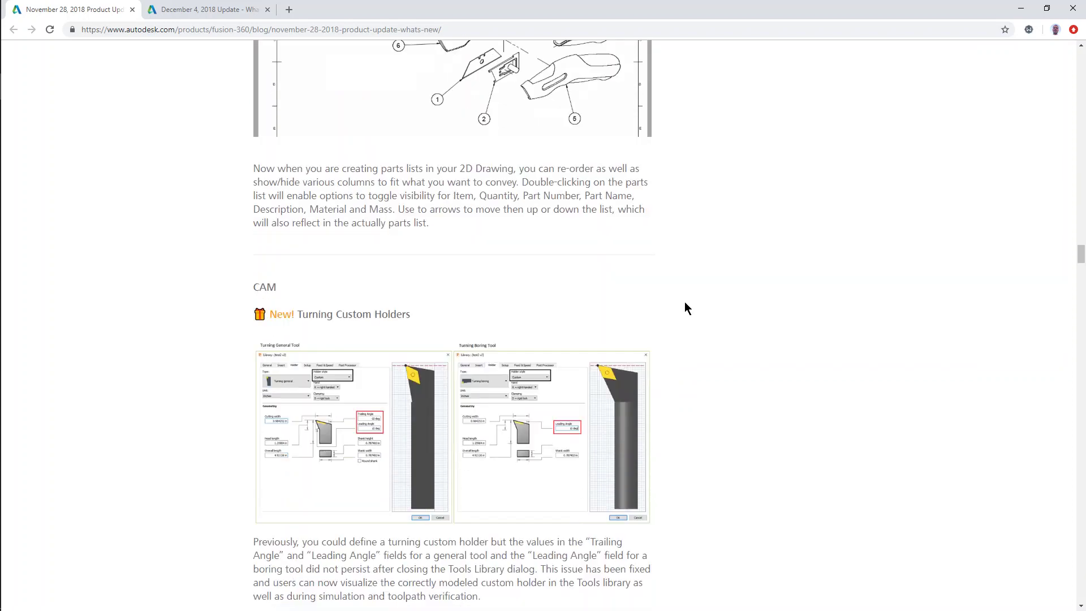
scroll(294, 161, down, 3)
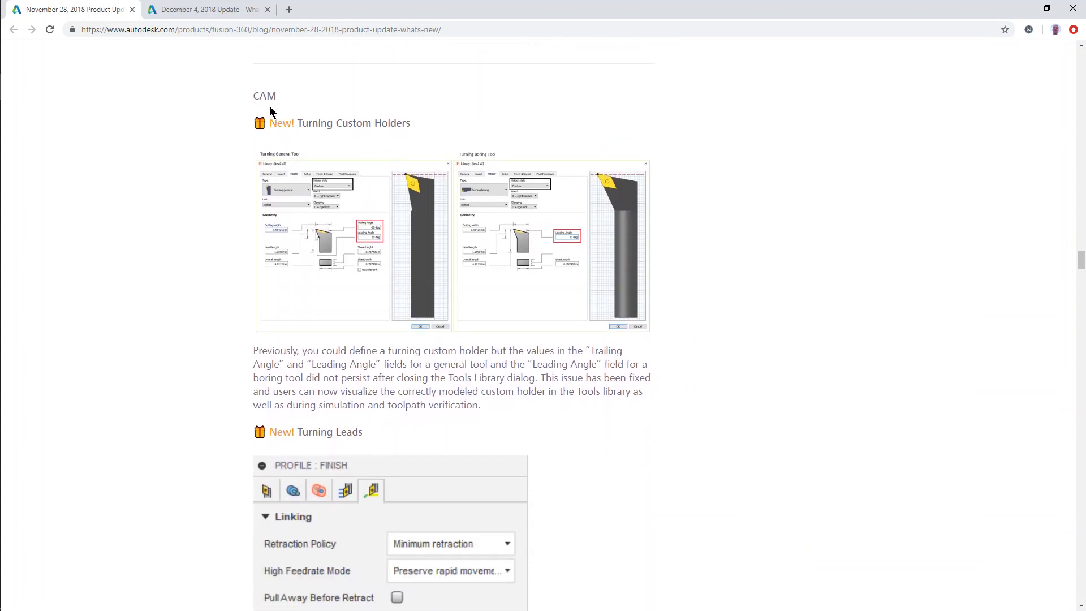
scroll(249, 124, down, 5)
scroll(254, 146, up, 5)
scroll(314, 172, down, 7)
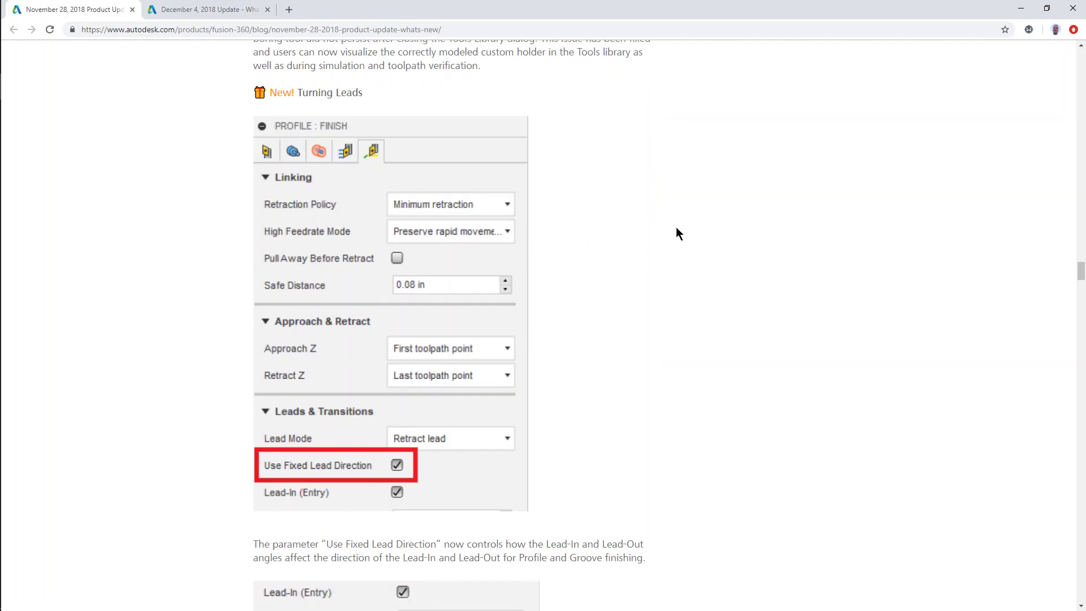
scroll(673, 234, down, 7)
scroll(582, 205, down, 15)
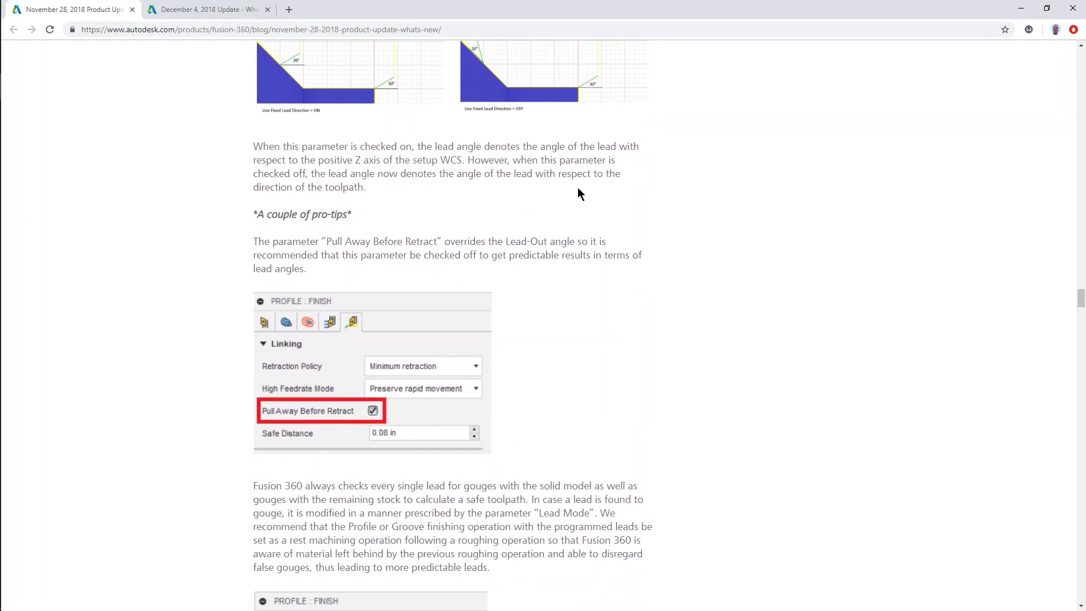
scroll(578, 187, down, 20)
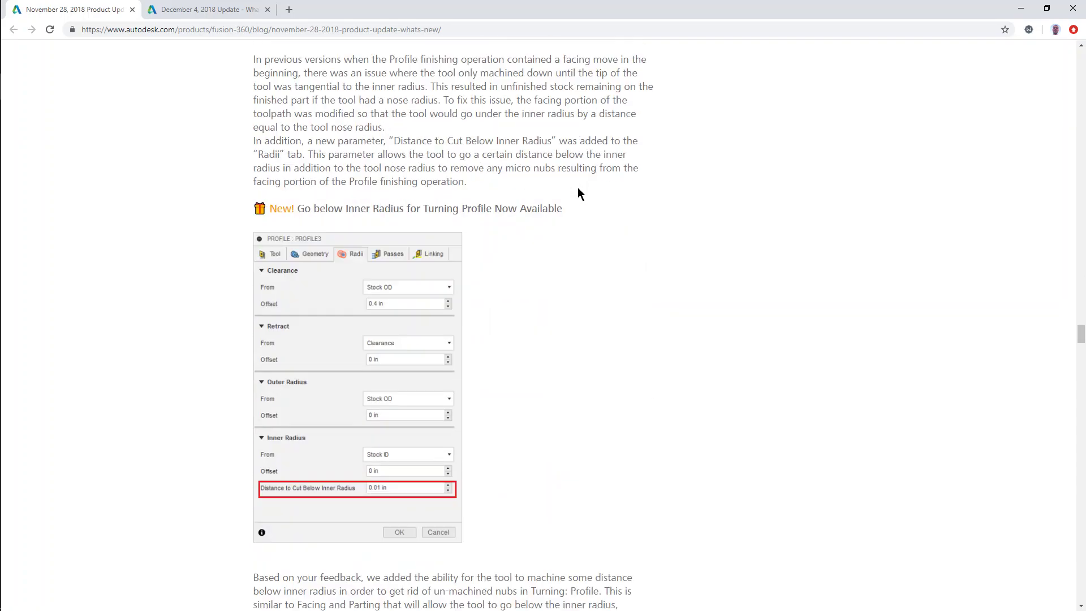
Step: Read the post's API fixes, then return to its title and table of contents
scroll(583, 205, down, 12)
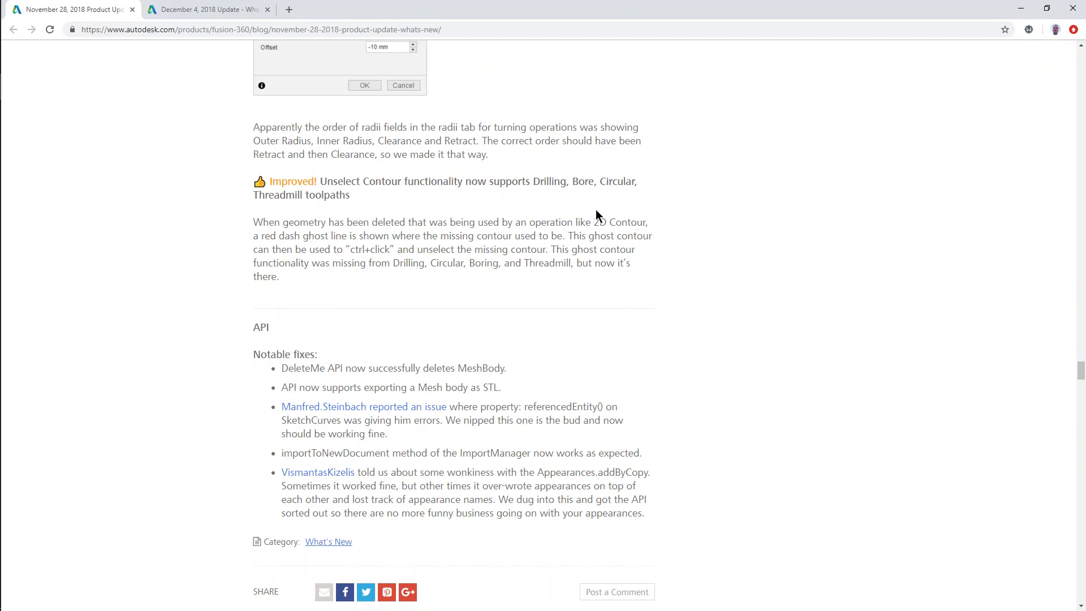
scroll(596, 209, down, 3)
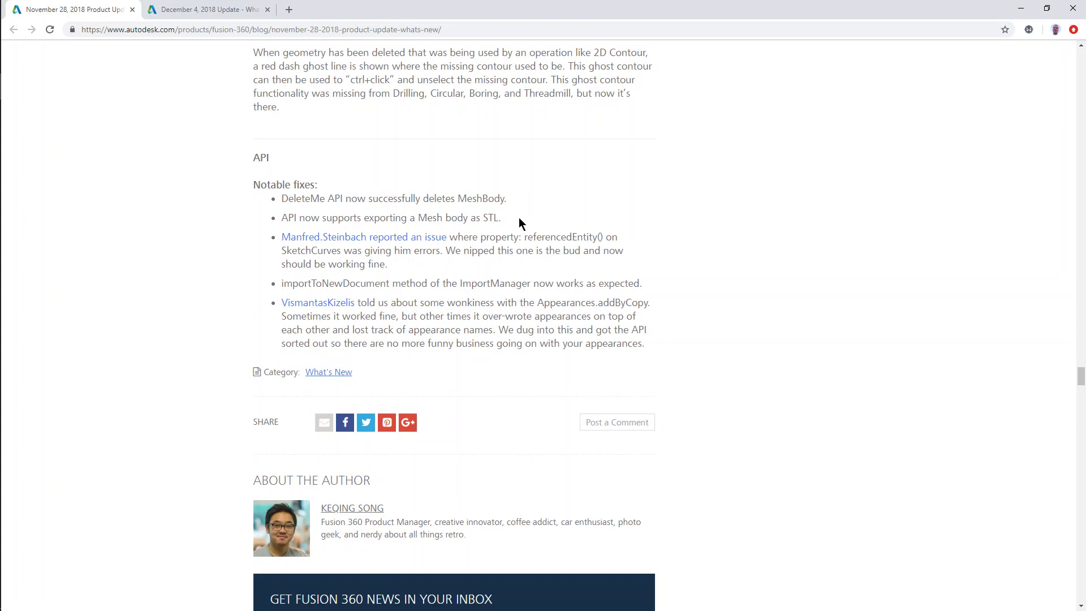
double_click(259, 157)
click(429, 316)
scroll(552, 163, up, 4)
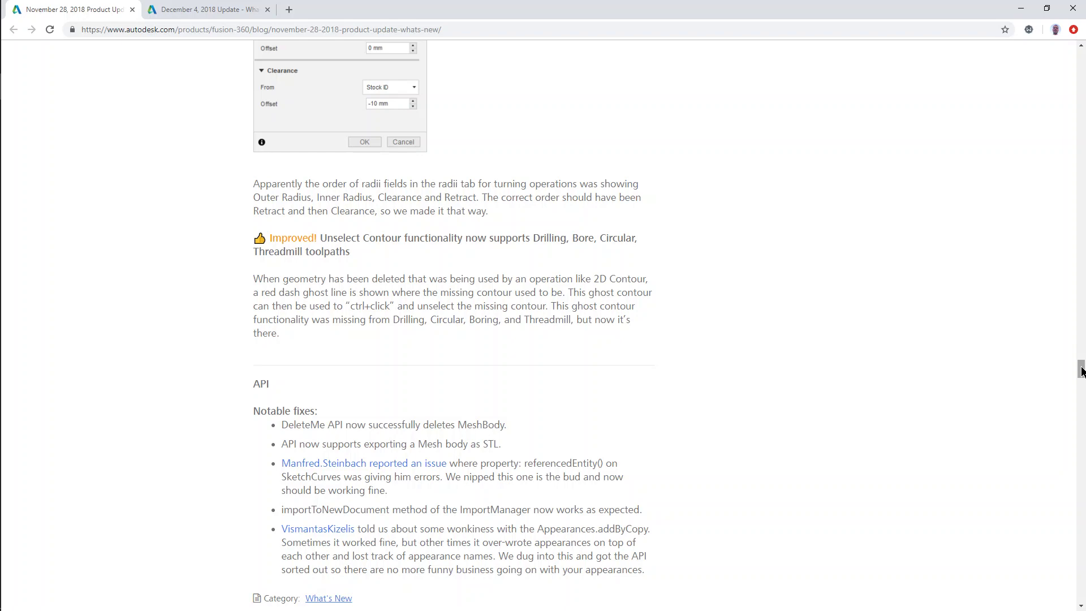
mouse_move(1081, 371)
mouse_down()
mouse_move(1069, 184)
mouse_move(1080, 54)
mouse_up()
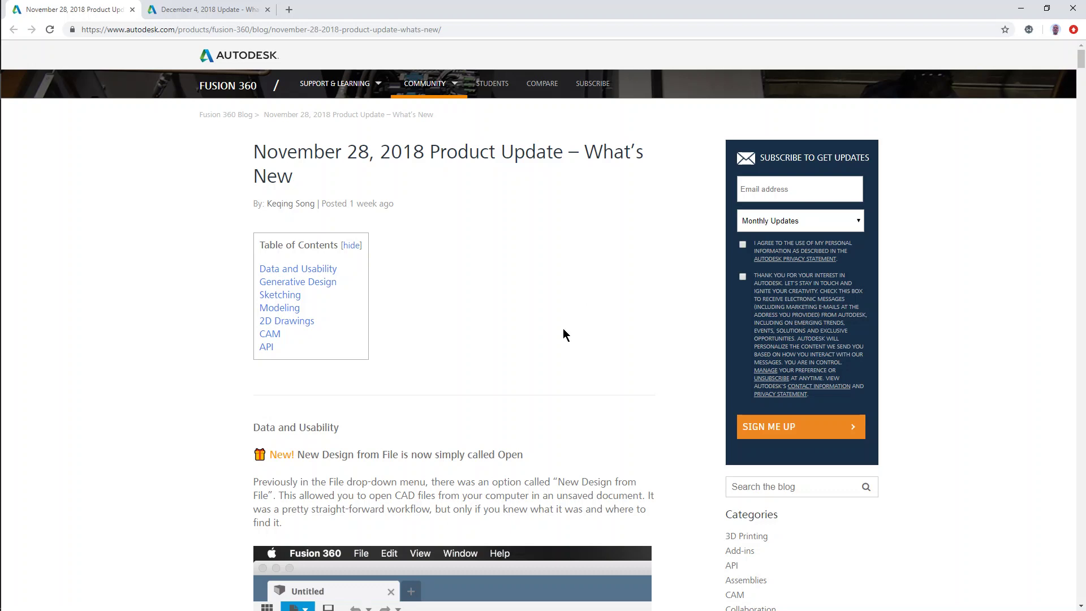